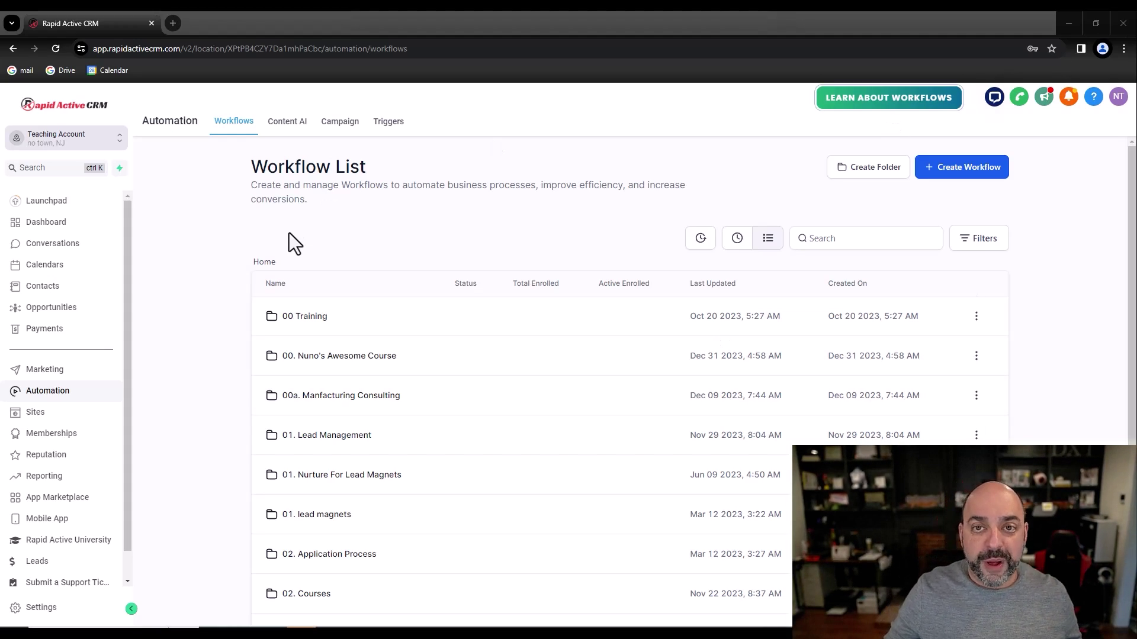
# Step: Create a Chrome profile named GHL with no signed-in account, using the first colour
pyautogui.click(1102, 48)
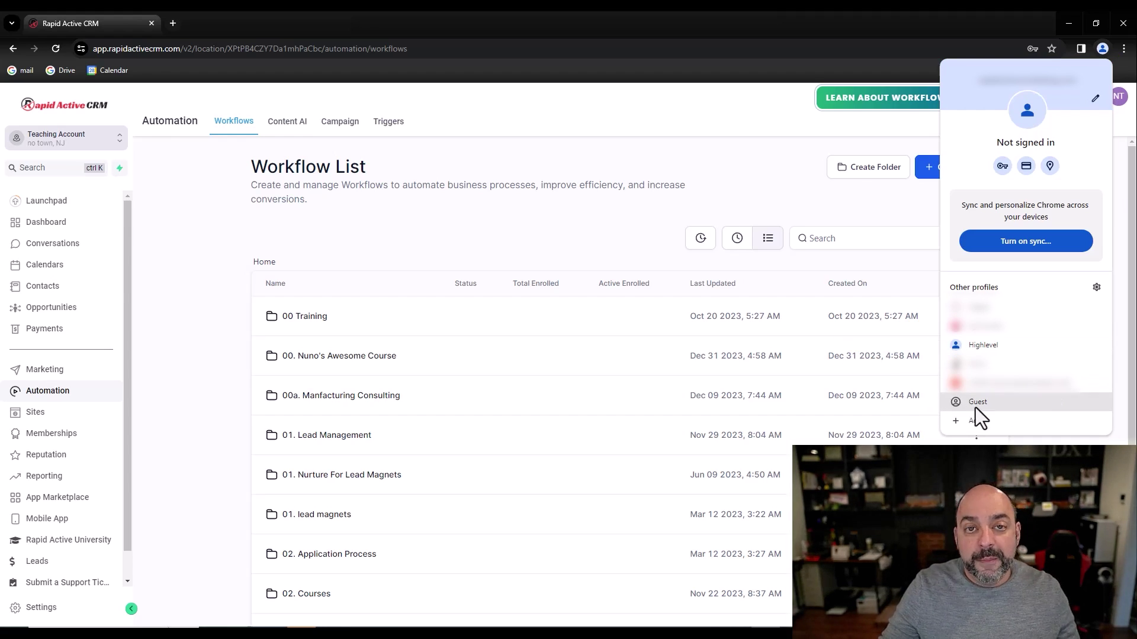
pyautogui.click(498, 119)
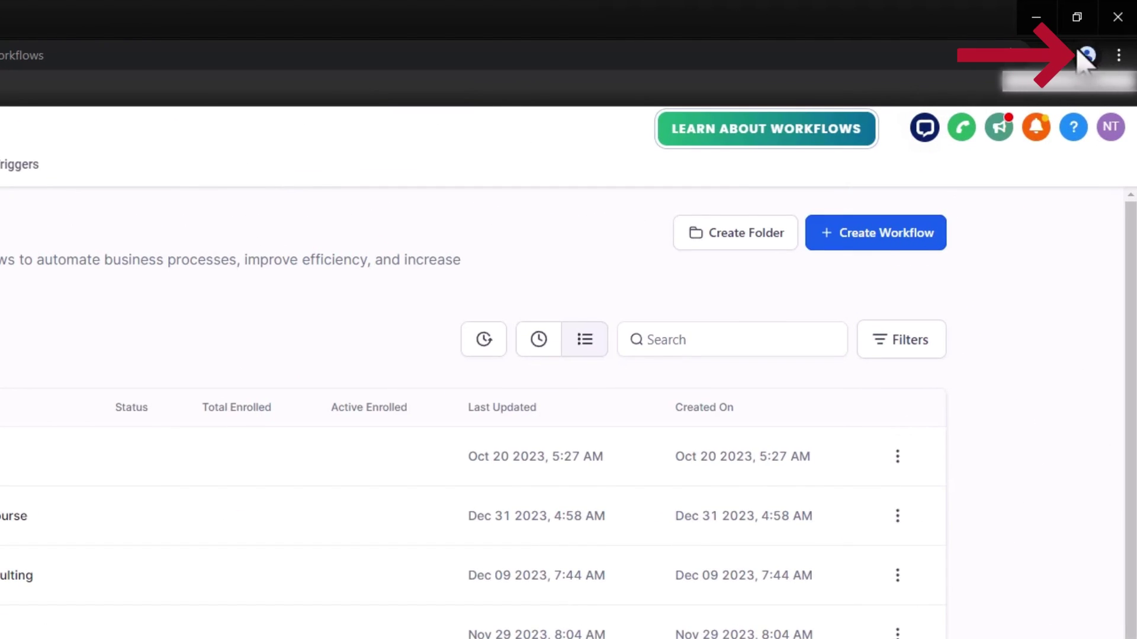
pyautogui.click(1087, 55)
pyautogui.click(936, 604)
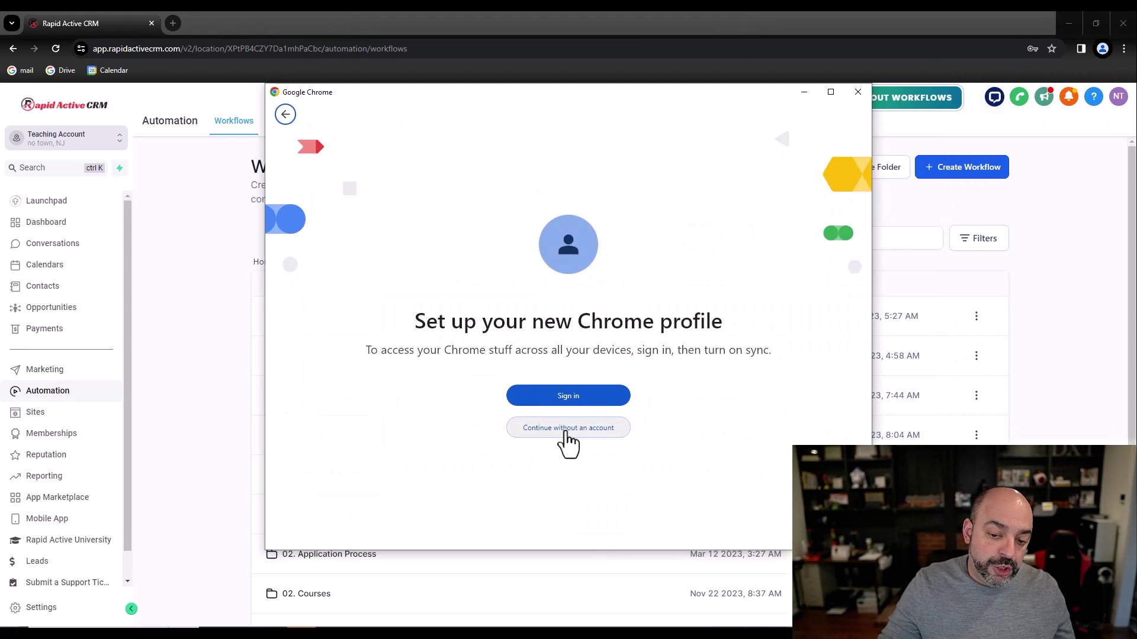
pyautogui.click(568, 429)
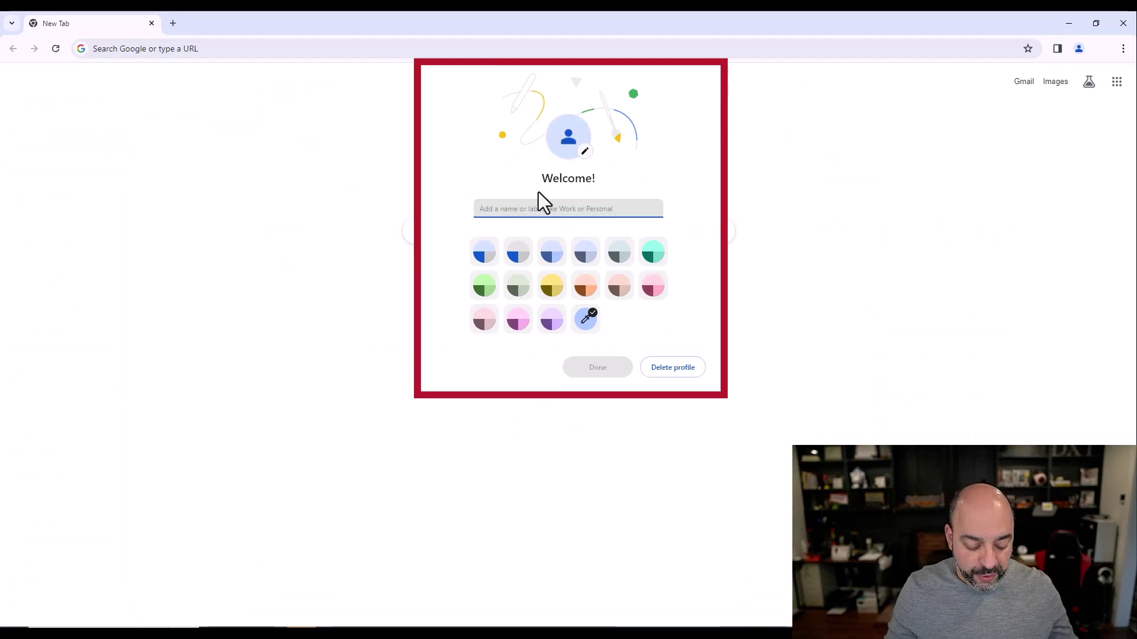
pyautogui.write('GHL')
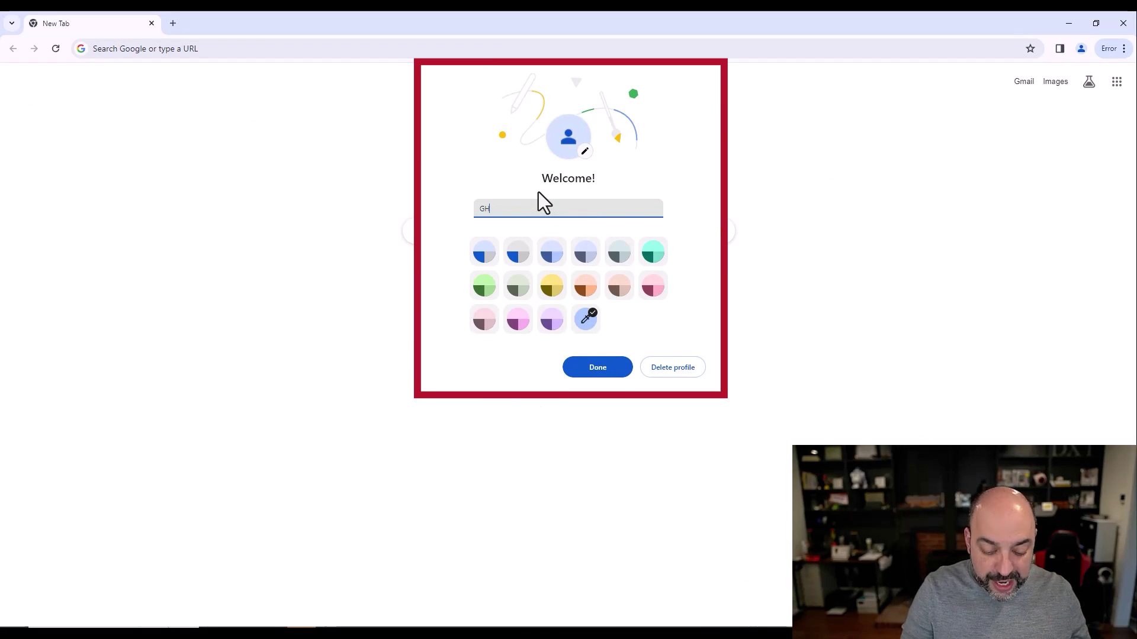
pyautogui.click(489, 254)
pyautogui.click(592, 373)
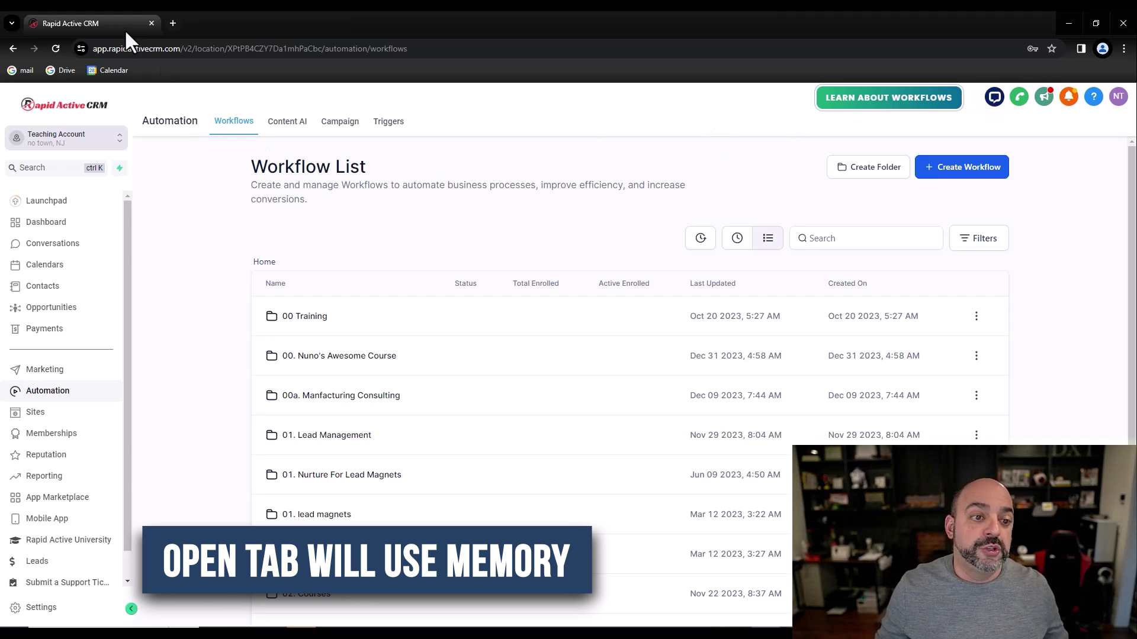
pyautogui.moveTo(125, 31)
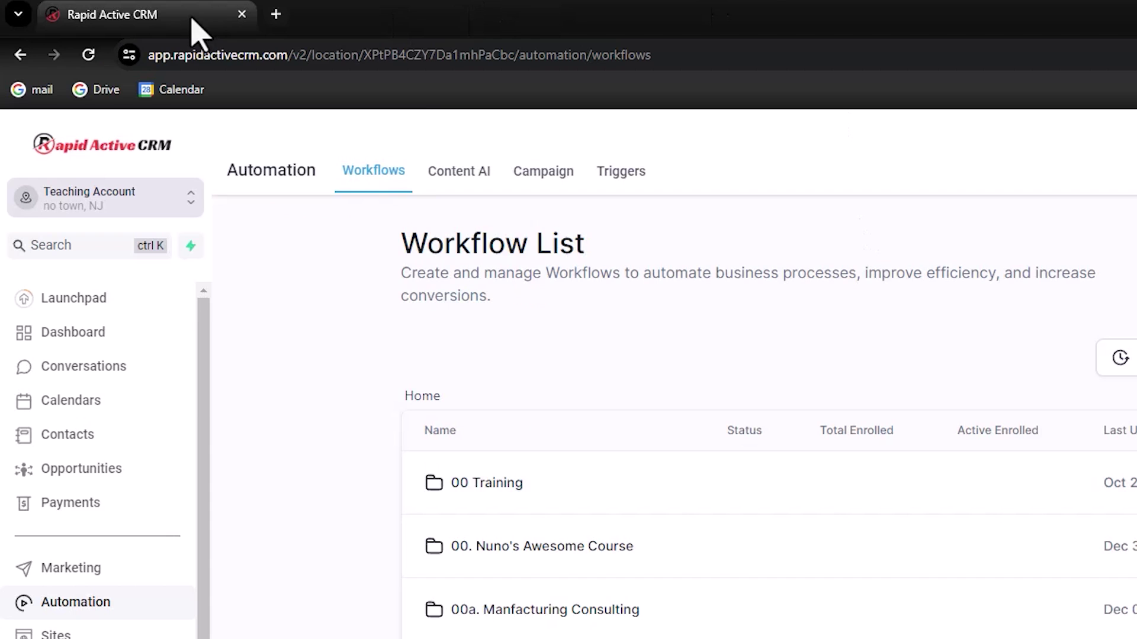
# Step: Duplicate the CRM tab, show the Sites Funnels page in the copy, and open 00 Training in the original
pyautogui.rightClick(119, 23)
pyautogui.click(191, 128)
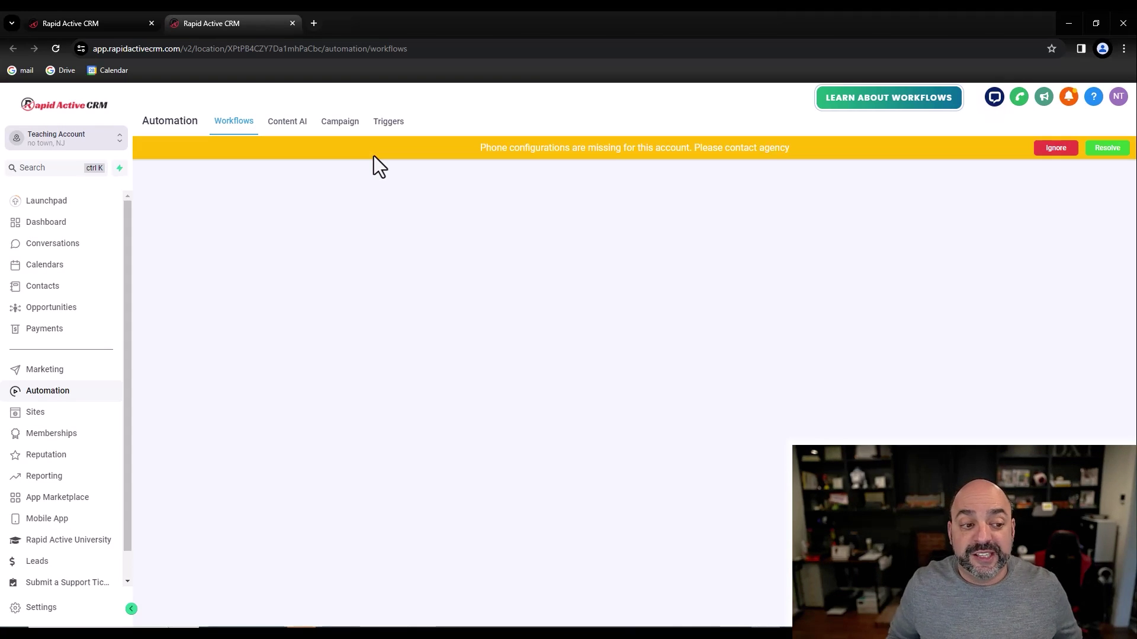
pyautogui.click(34, 413)
pyautogui.click(91, 24)
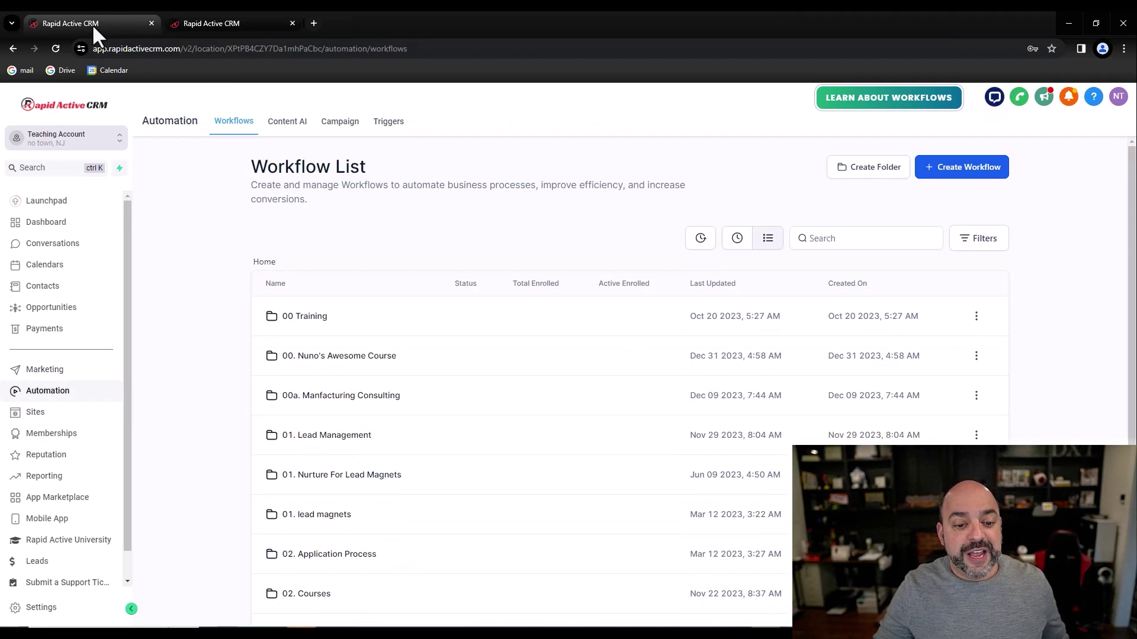
pyautogui.click(310, 317)
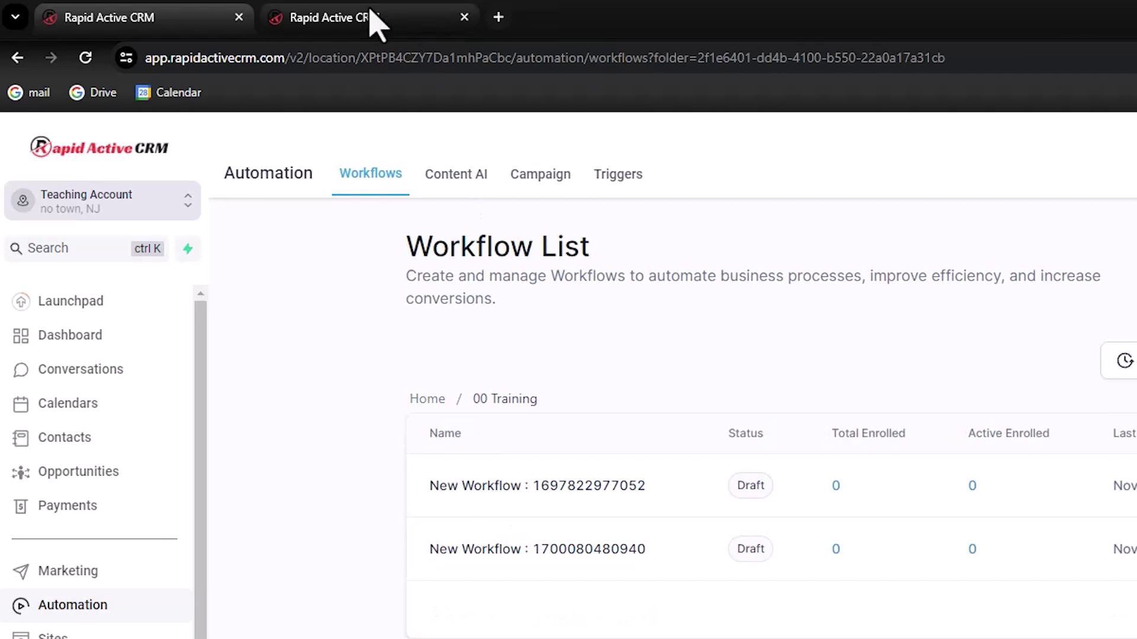
# Step: Duplicate the Funnels tab to get a third CRM tab
pyautogui.click(234, 24)
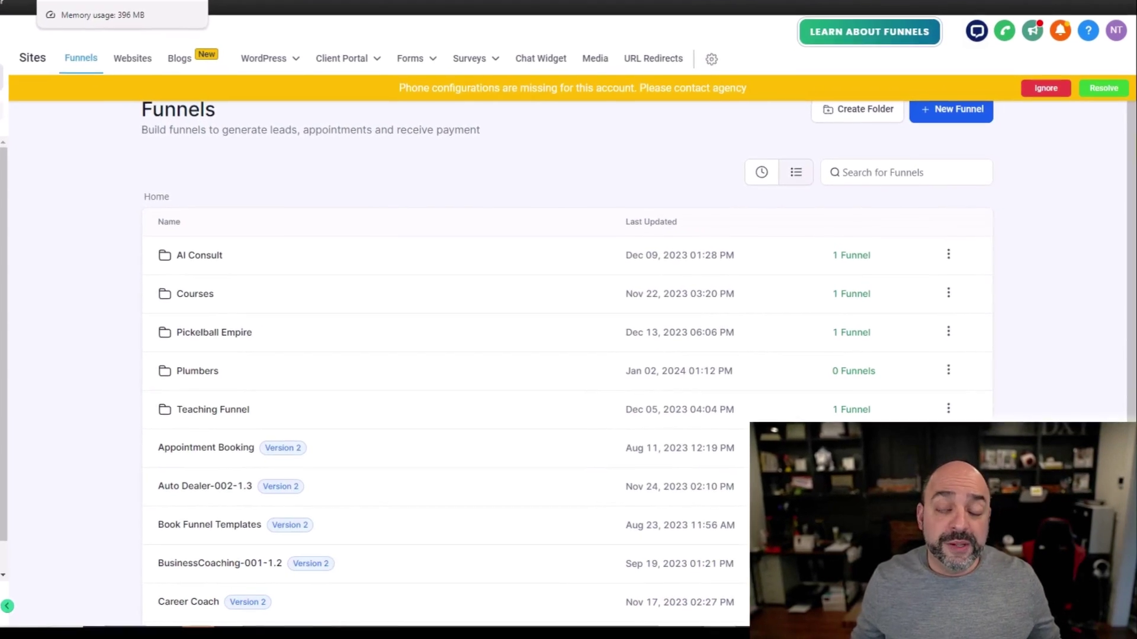
pyautogui.rightClick(215, 29)
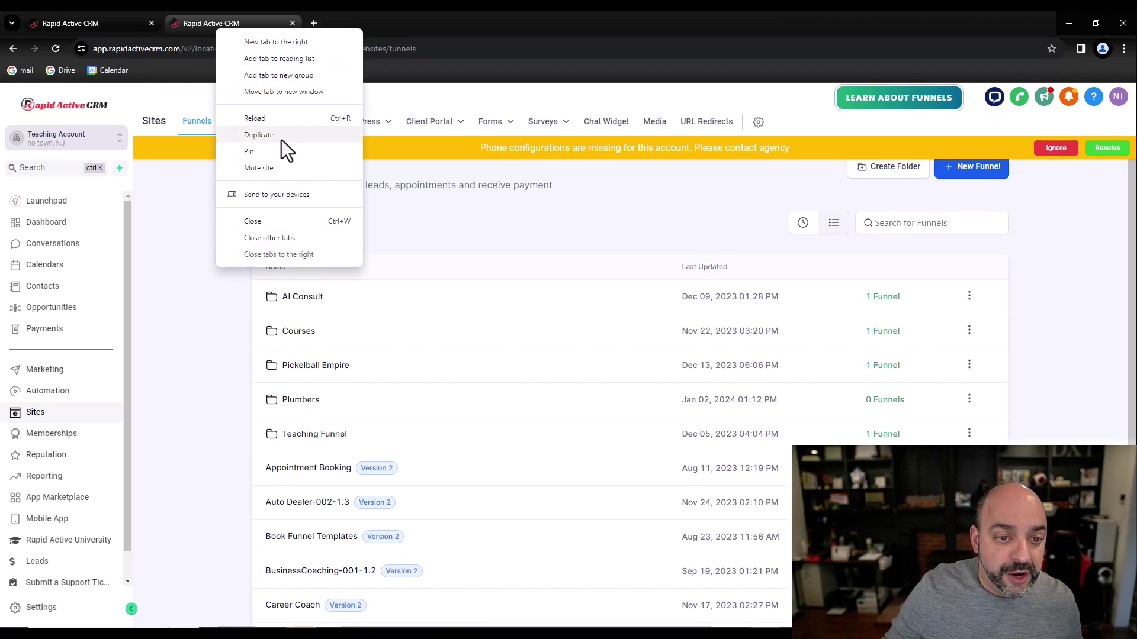
pyautogui.click(282, 137)
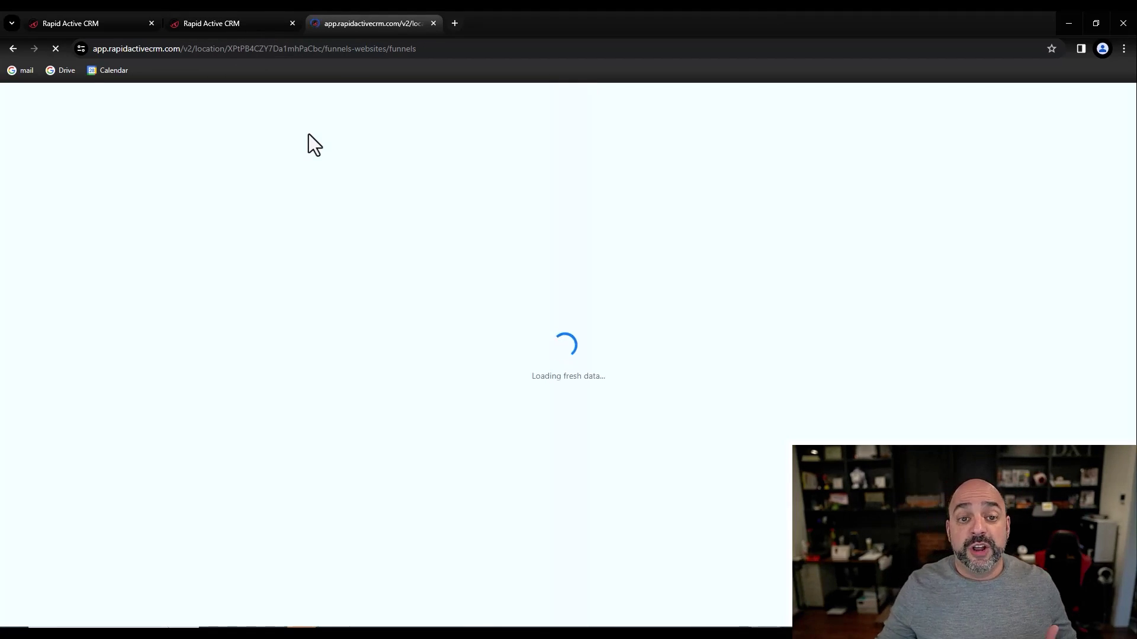
pyautogui.click(71, 23)
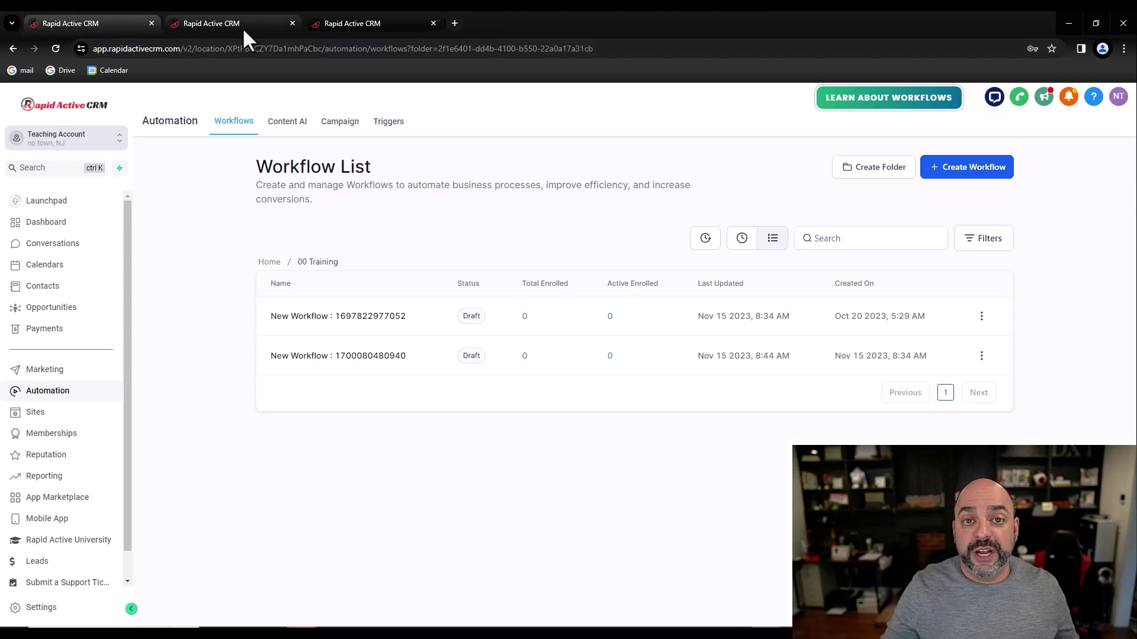
pyautogui.moveTo(242, 27)
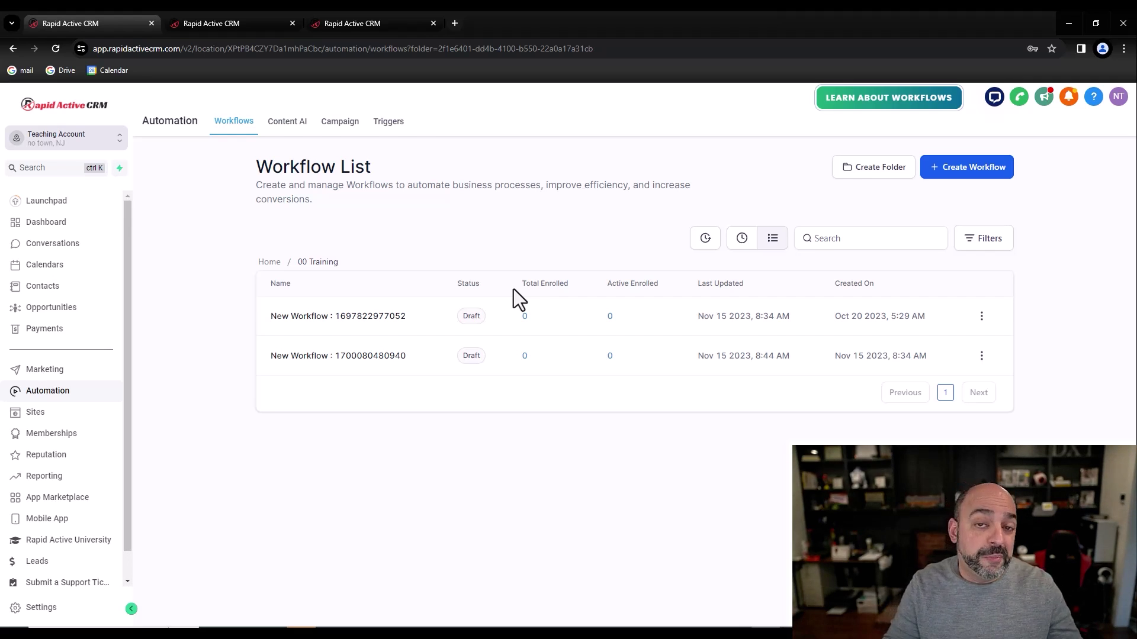
pyautogui.click(58, 306)
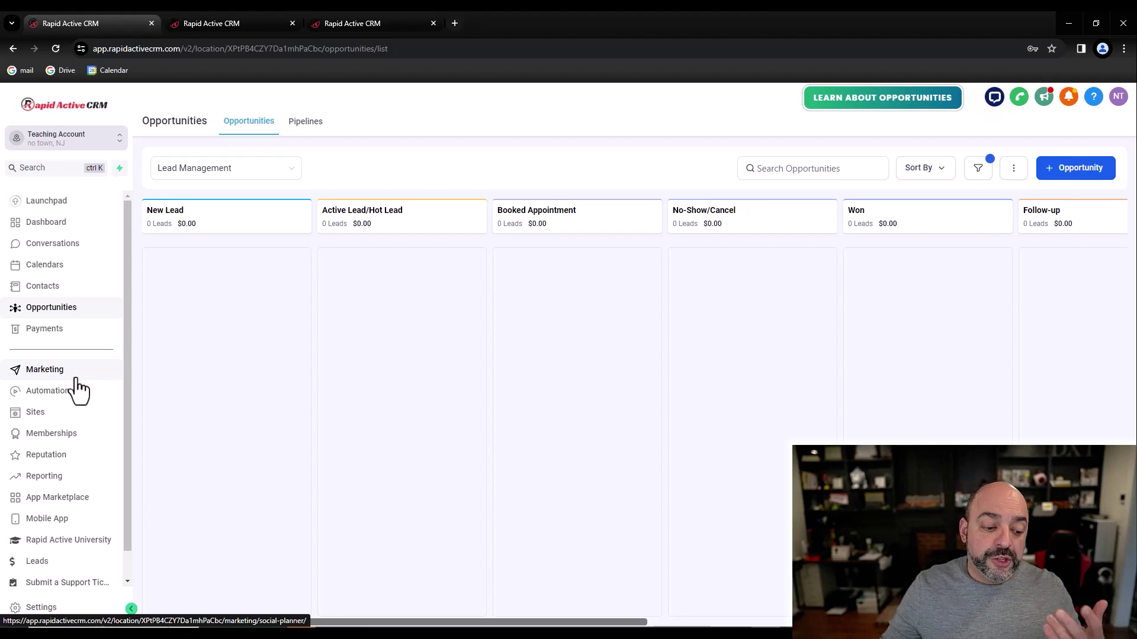
# Step: Open the account settings from the bottom of the left sidebar
pyautogui.click(43, 605)
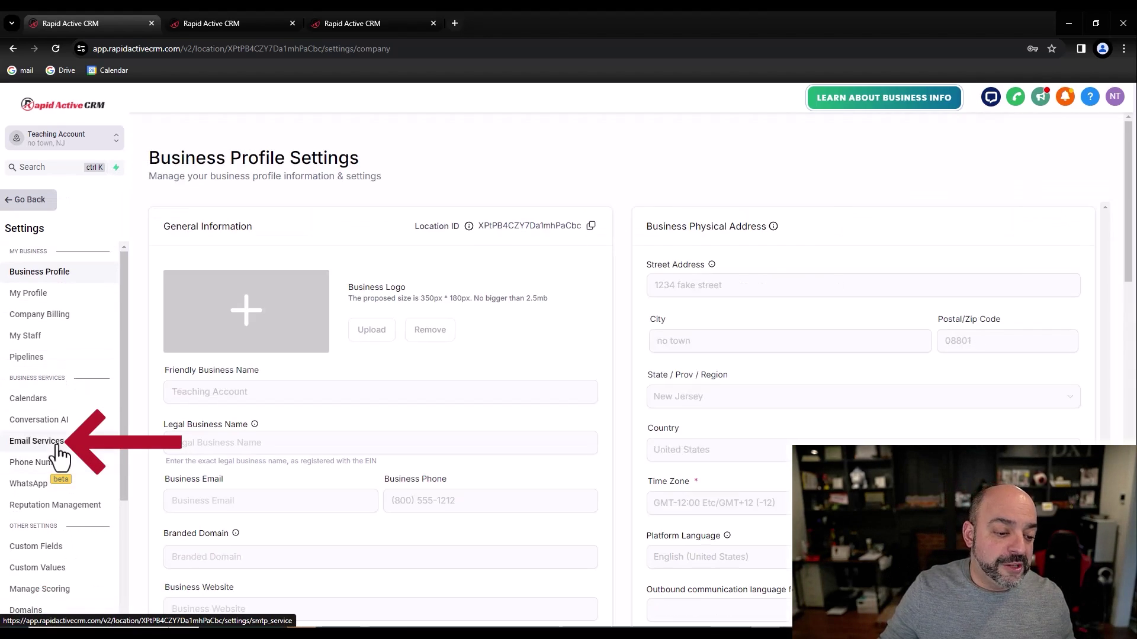
pyautogui.click(58, 448)
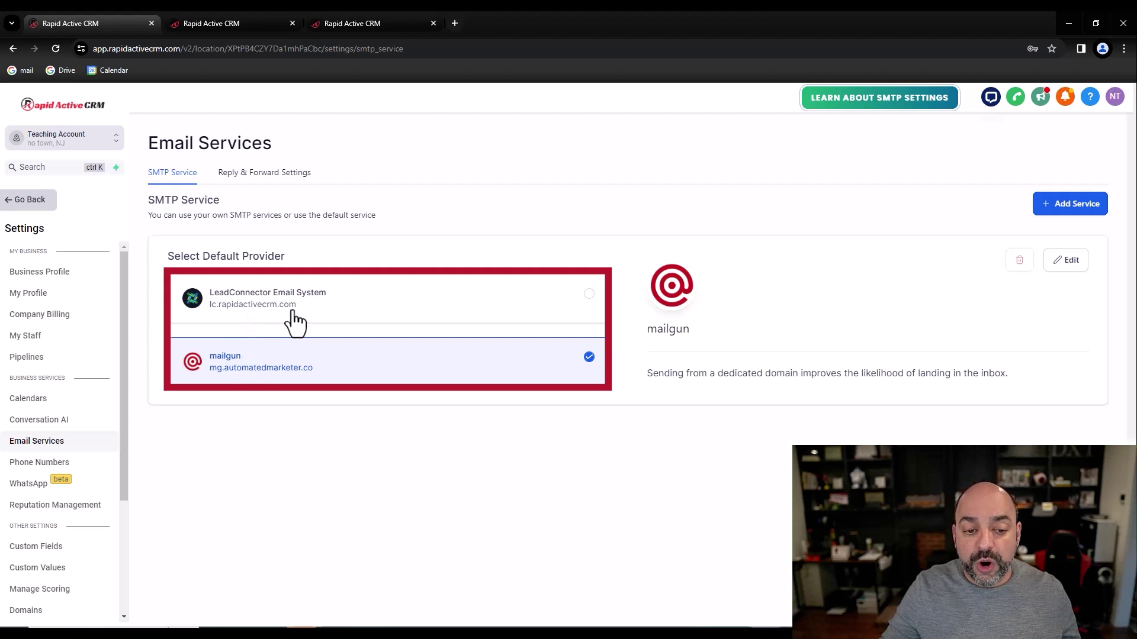
pyautogui.moveTo(295, 308); pyautogui.dragTo(220, 309)
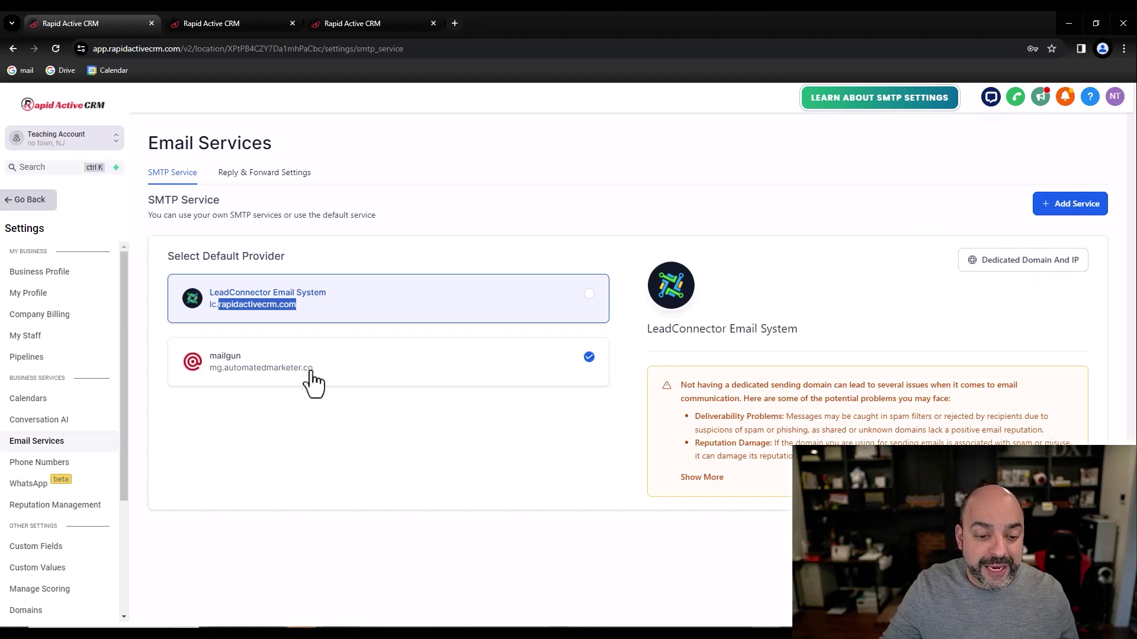
pyautogui.moveTo(312, 369); pyautogui.dragTo(225, 375)
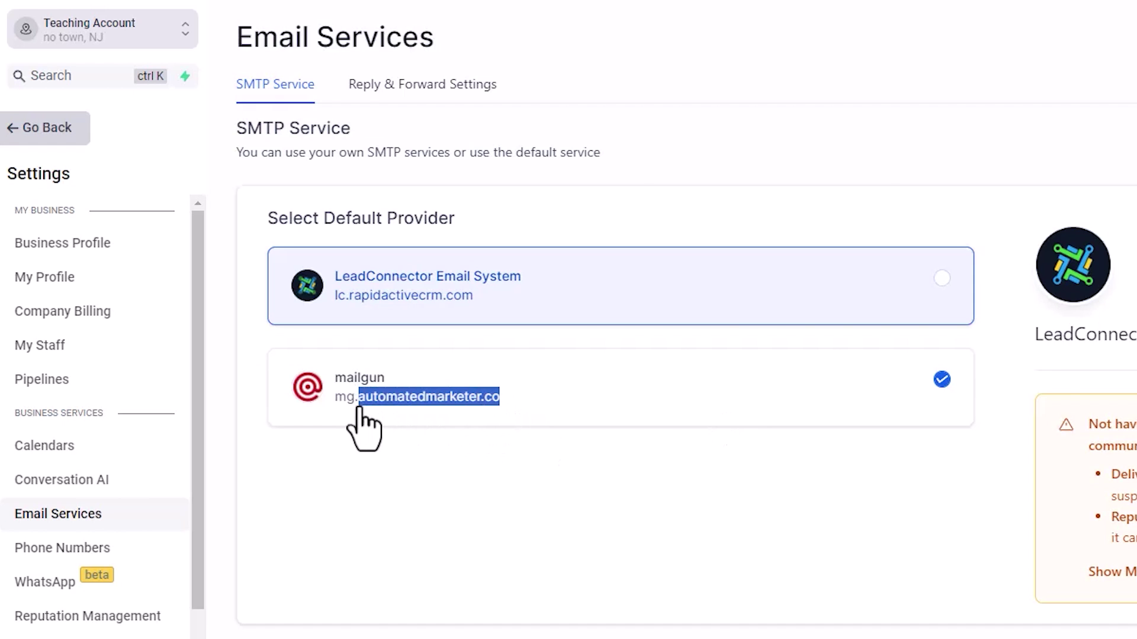
pyautogui.moveTo(359, 409); pyautogui.dragTo(359, 408)
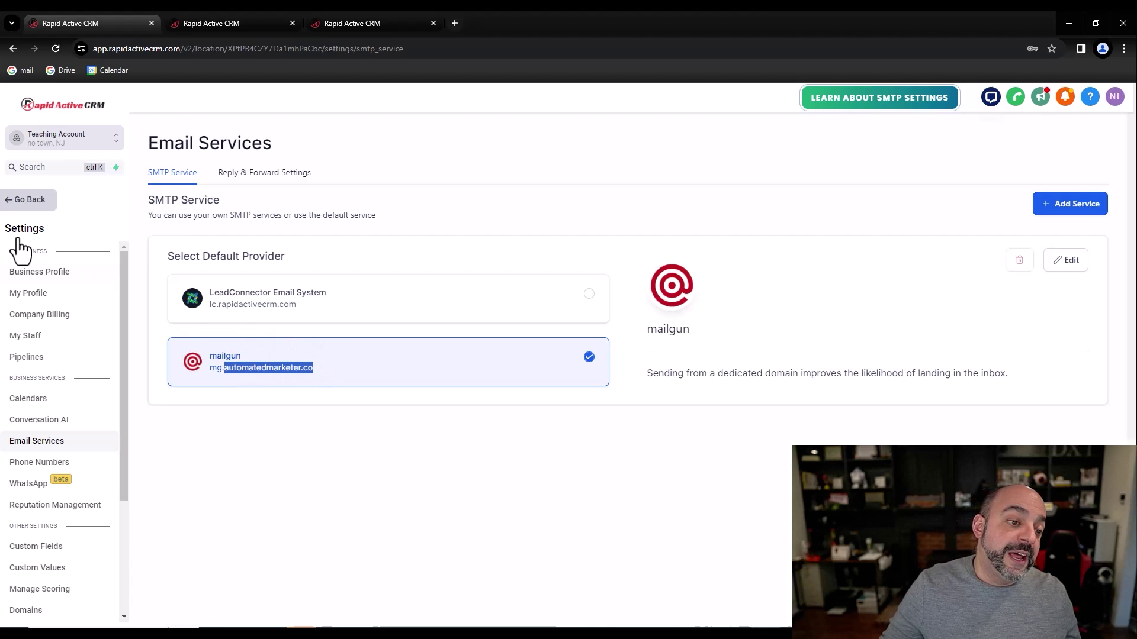
pyautogui.click(14, 202)
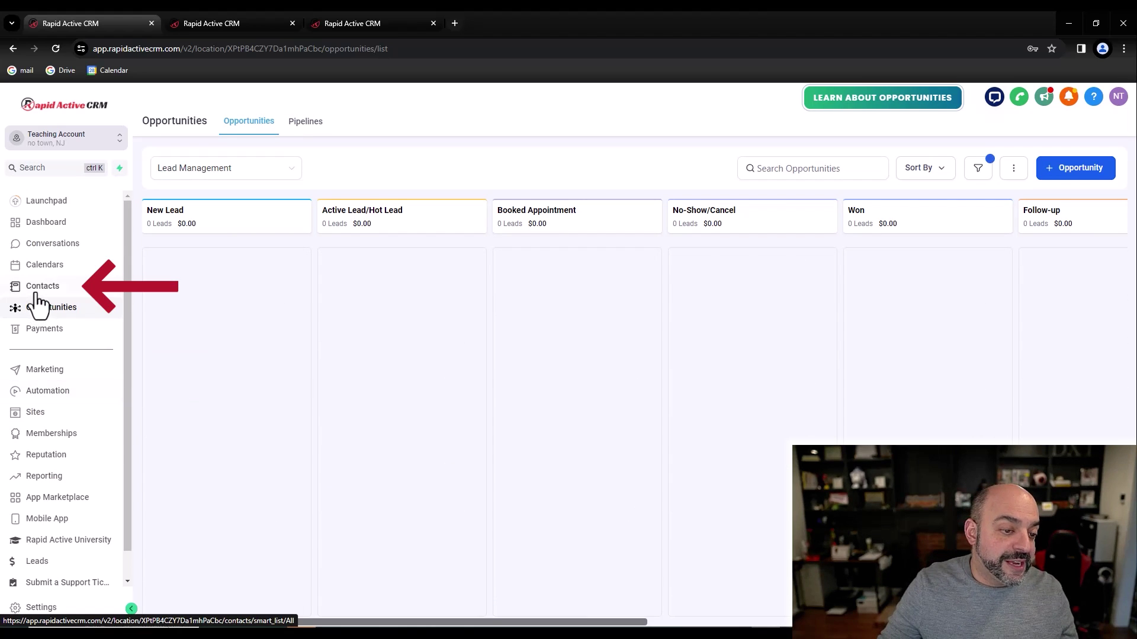
# Step: Start an email to the test contact, replacing the From email with an address on the sending domain
pyautogui.click(60, 286)
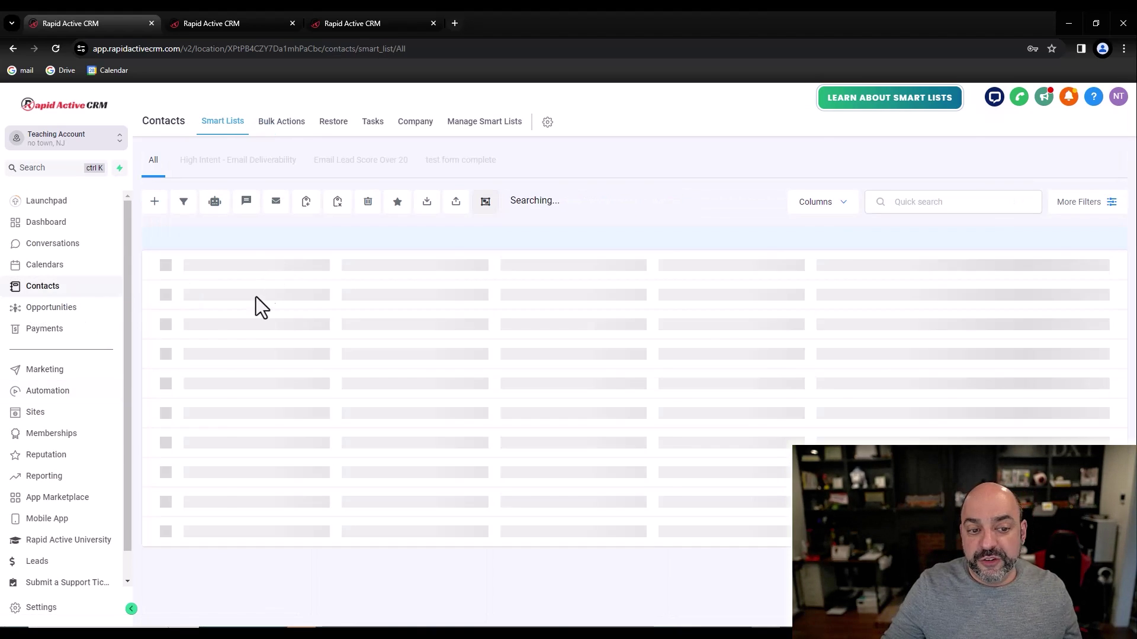
pyautogui.click(254, 279)
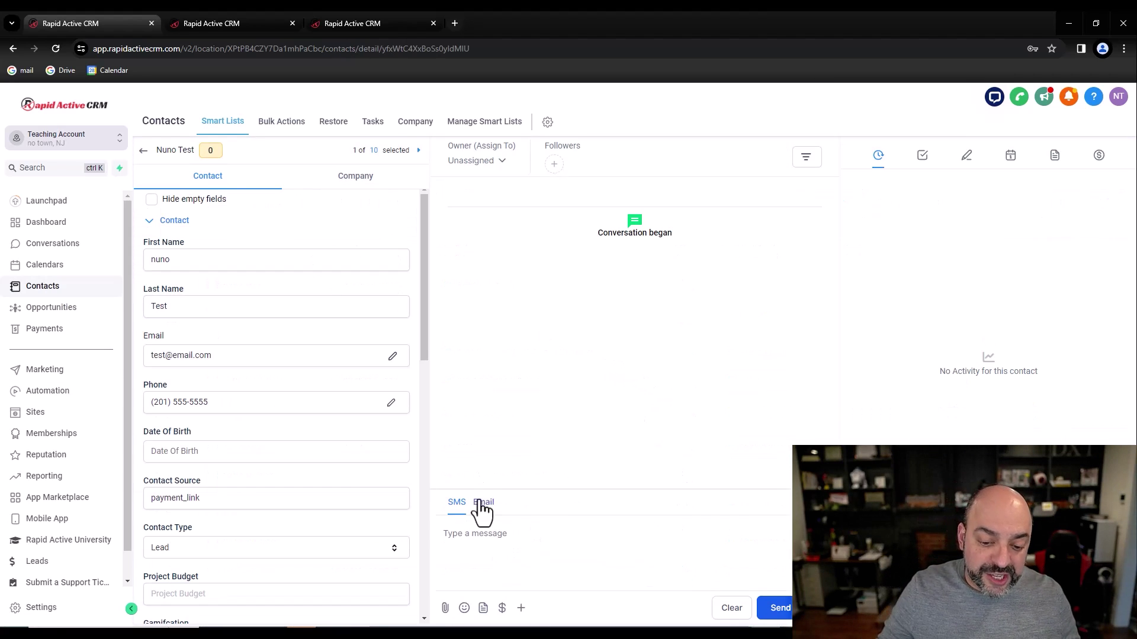
pyautogui.click(483, 503)
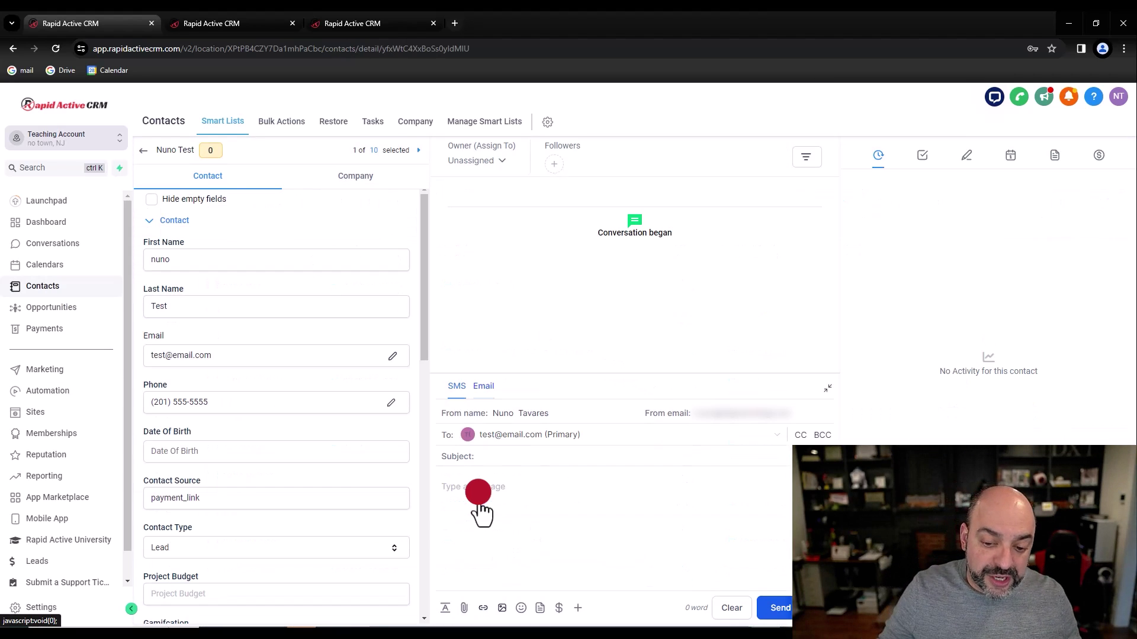
pyautogui.click(688, 418)
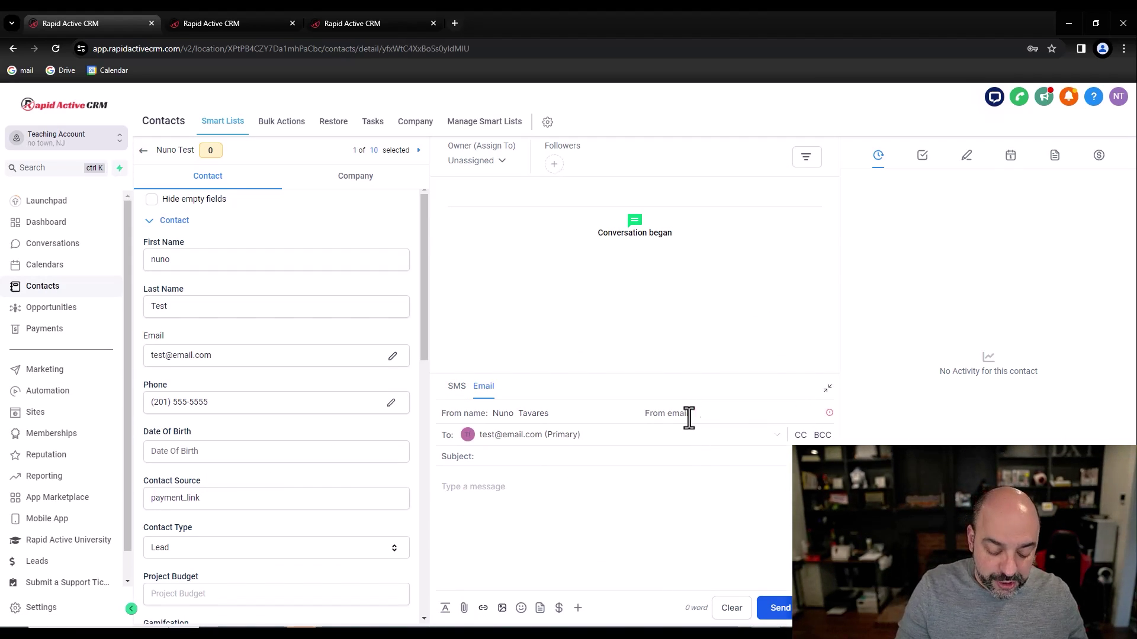
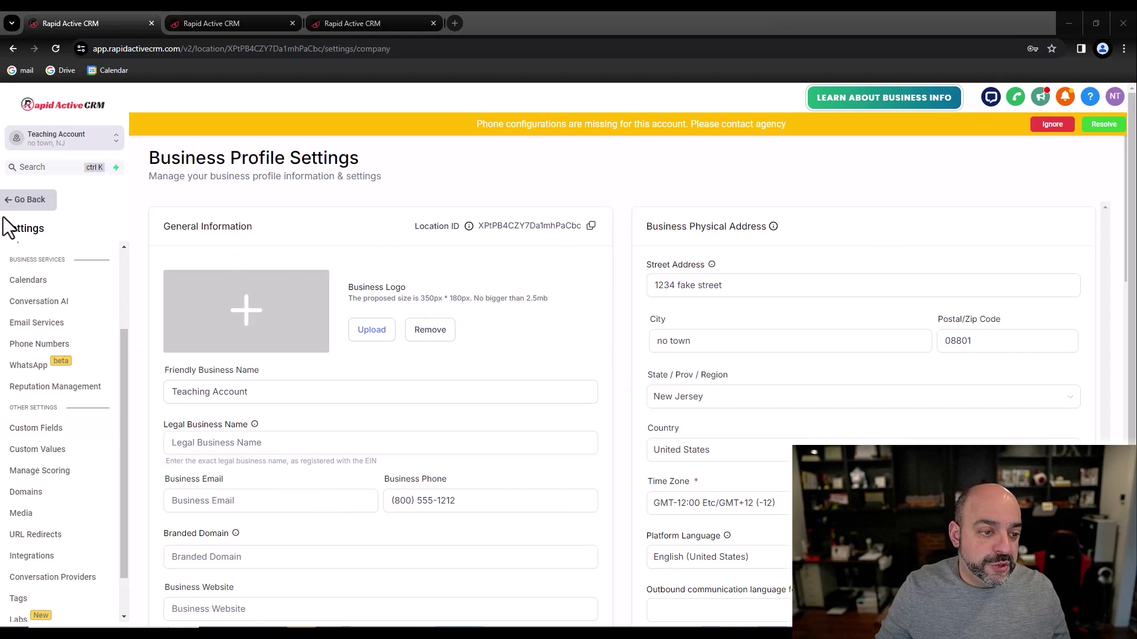
# Step: Scroll the Business Profile settings sidebar down toward Audit Logs
pyautogui.scroll(-2, 35, 503)
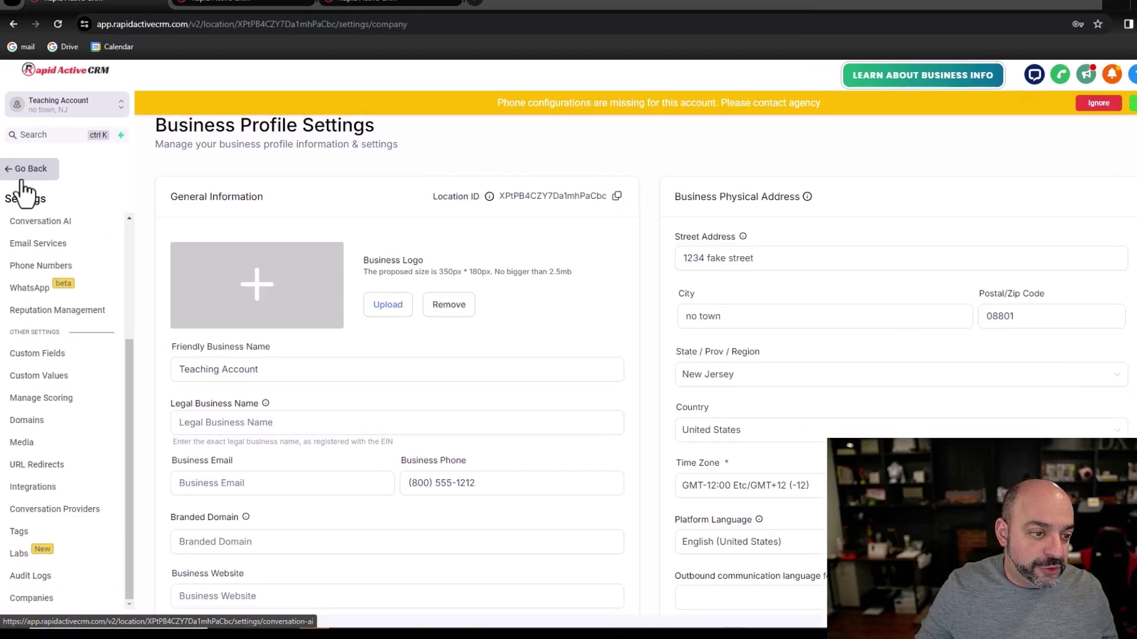
# Step: Open Domains settings, dismiss the phone-configuration warning, and go to the empty URL Redirects page
pyautogui.click(22, 178)
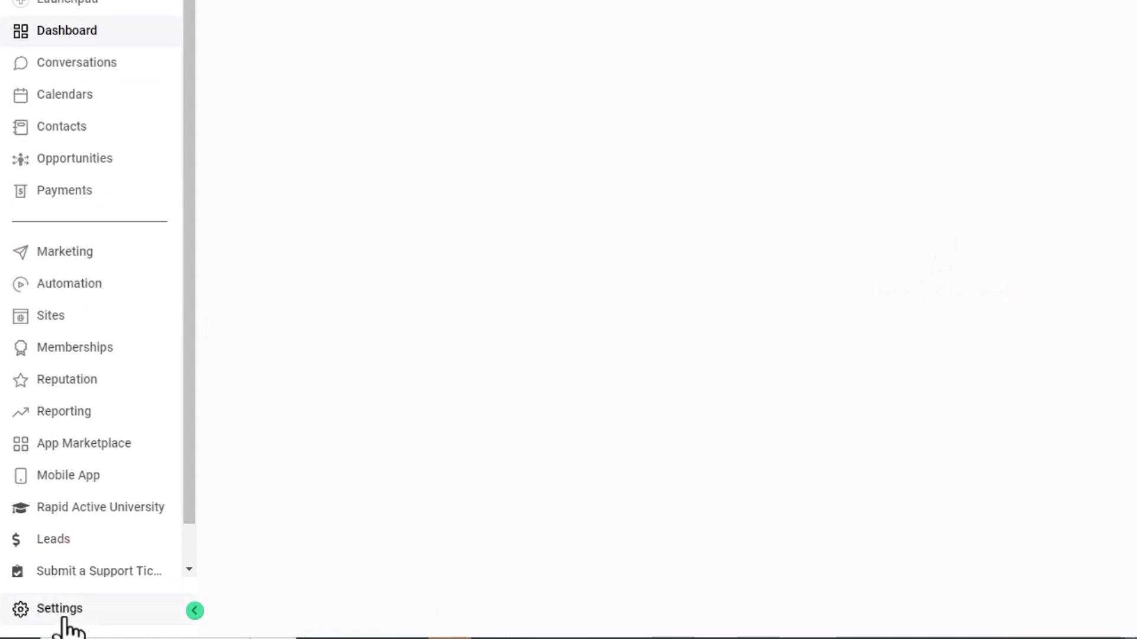
pyautogui.click(43, 595)
pyautogui.scroll(-4, 59, 355)
pyautogui.click(37, 358)
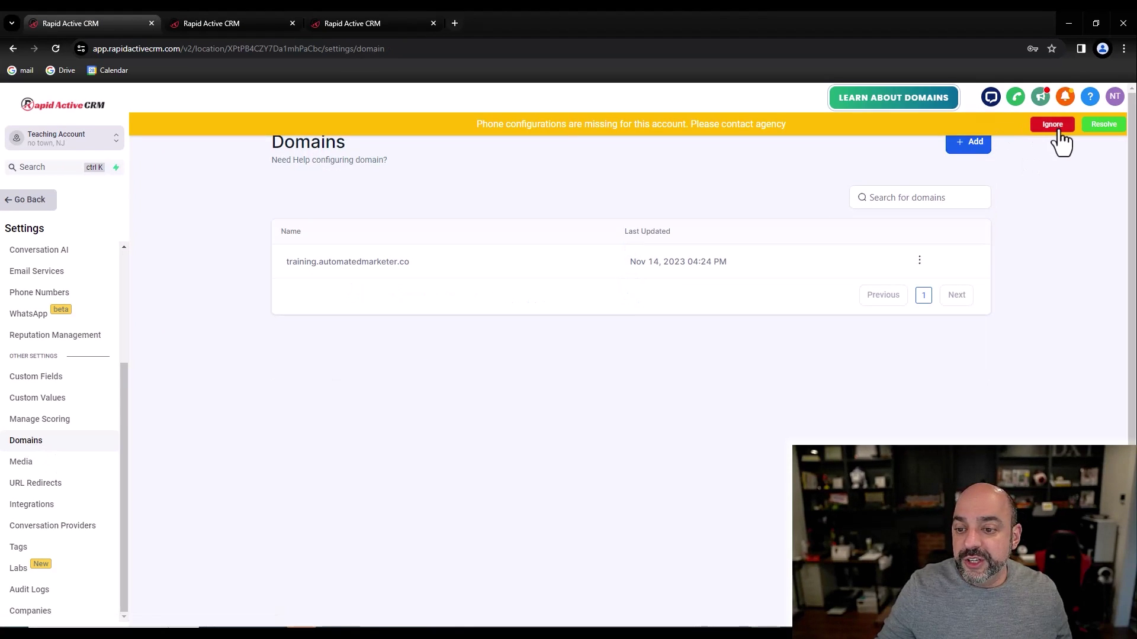
pyautogui.click(1052, 124)
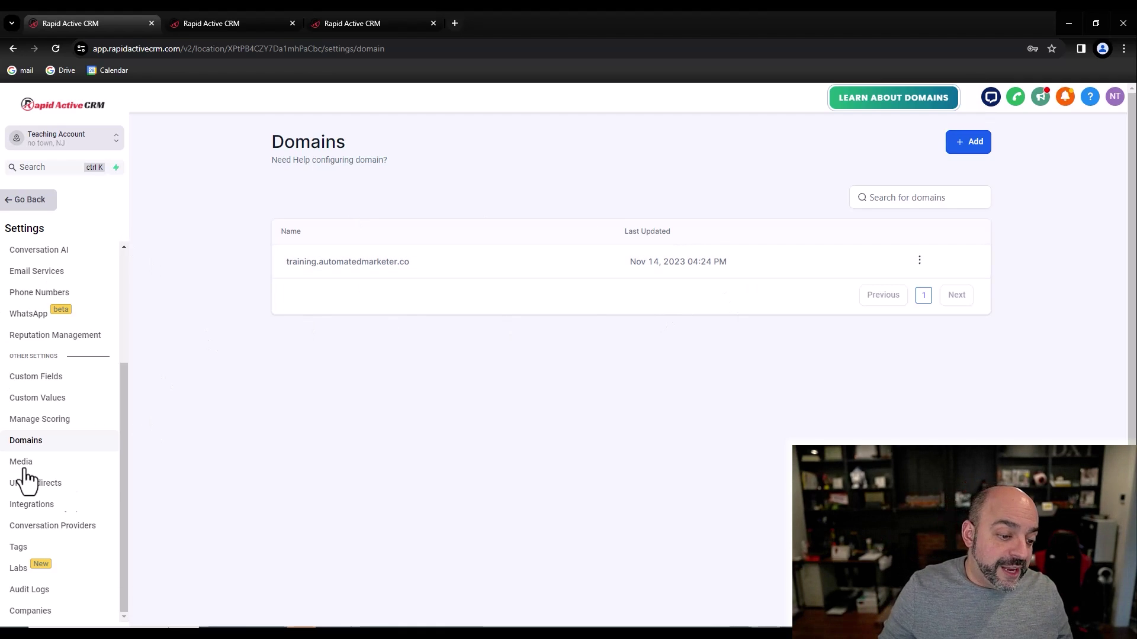
pyautogui.click(209, 477)
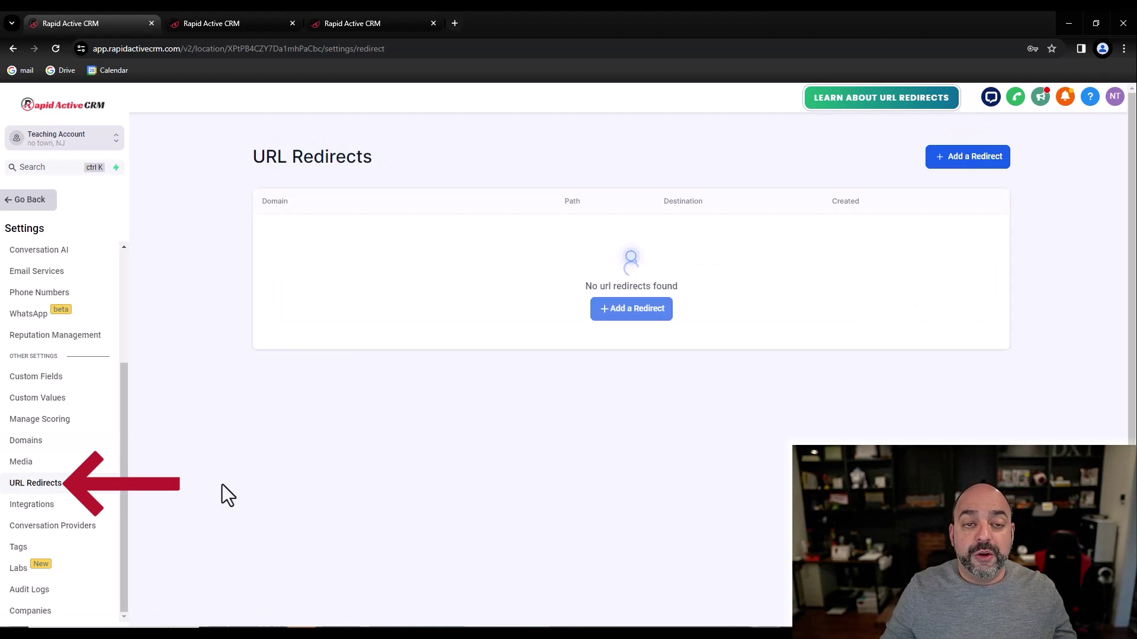
pyautogui.click(660, 316)
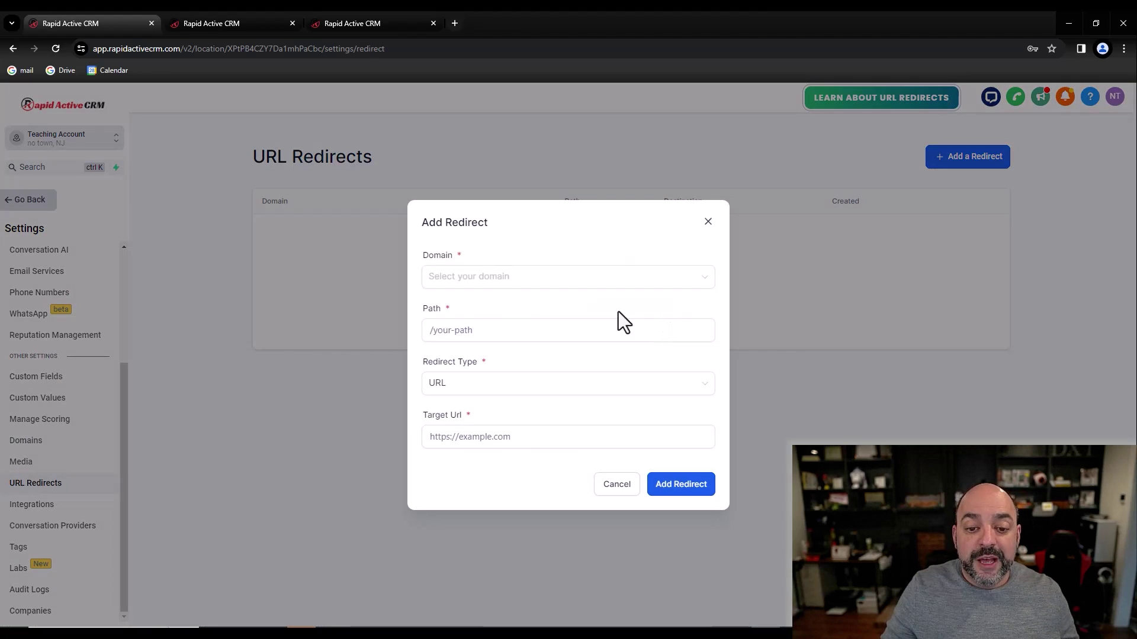
pyautogui.click(487, 283)
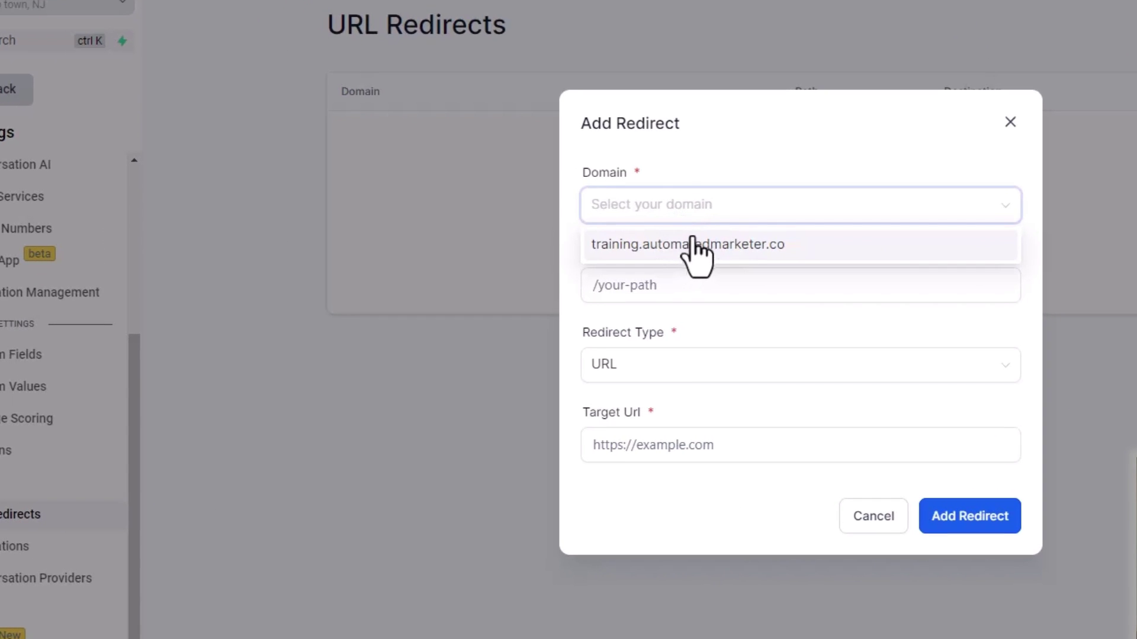
pyautogui.click(652, 149)
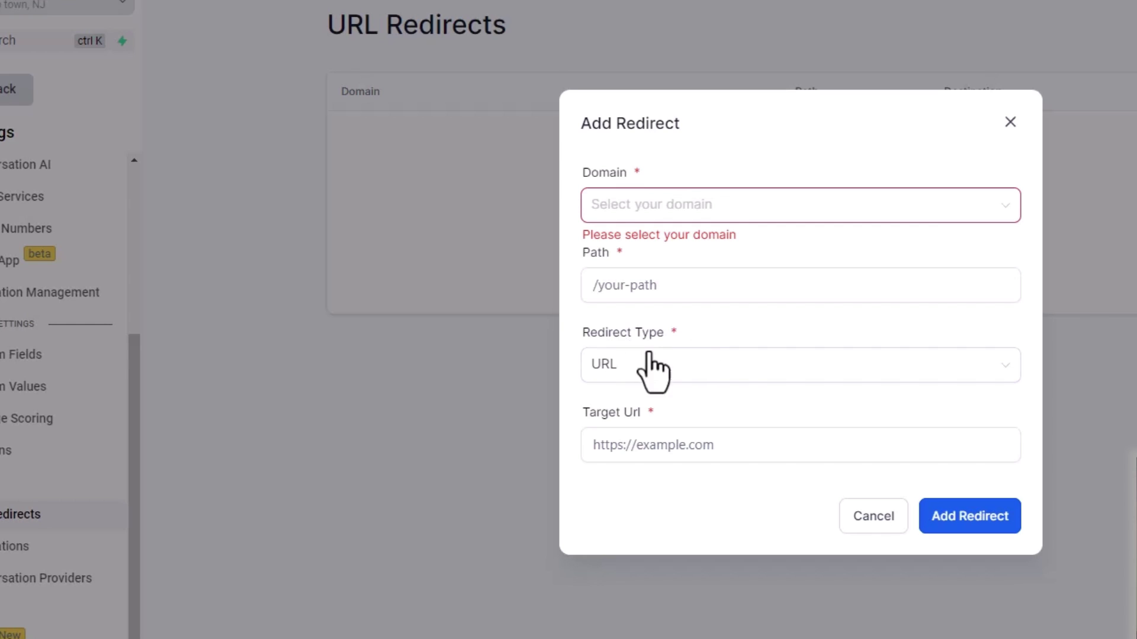
pyautogui.click(652, 367)
pyautogui.click(614, 496)
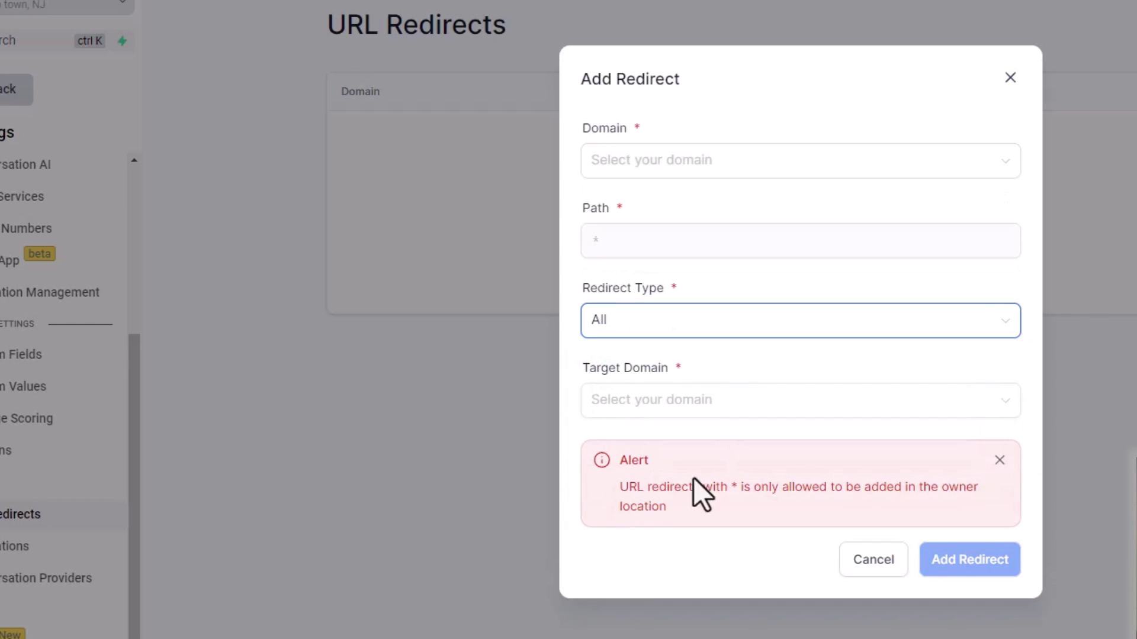
pyautogui.click(681, 407)
pyautogui.click(745, 438)
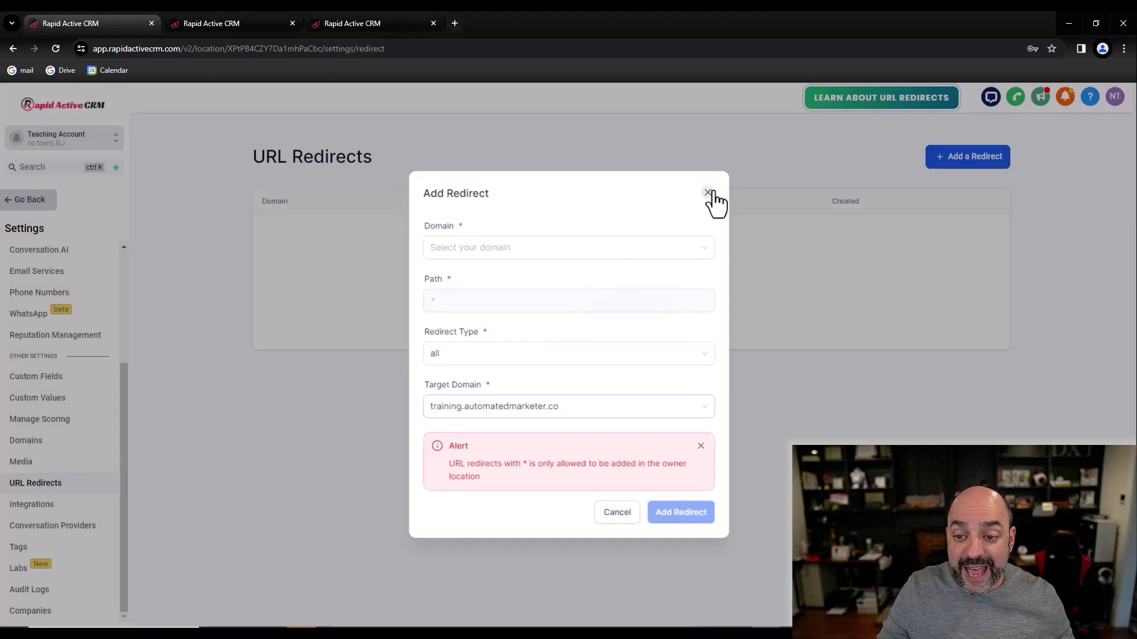
pyautogui.click(708, 193)
pyautogui.click(26, 439)
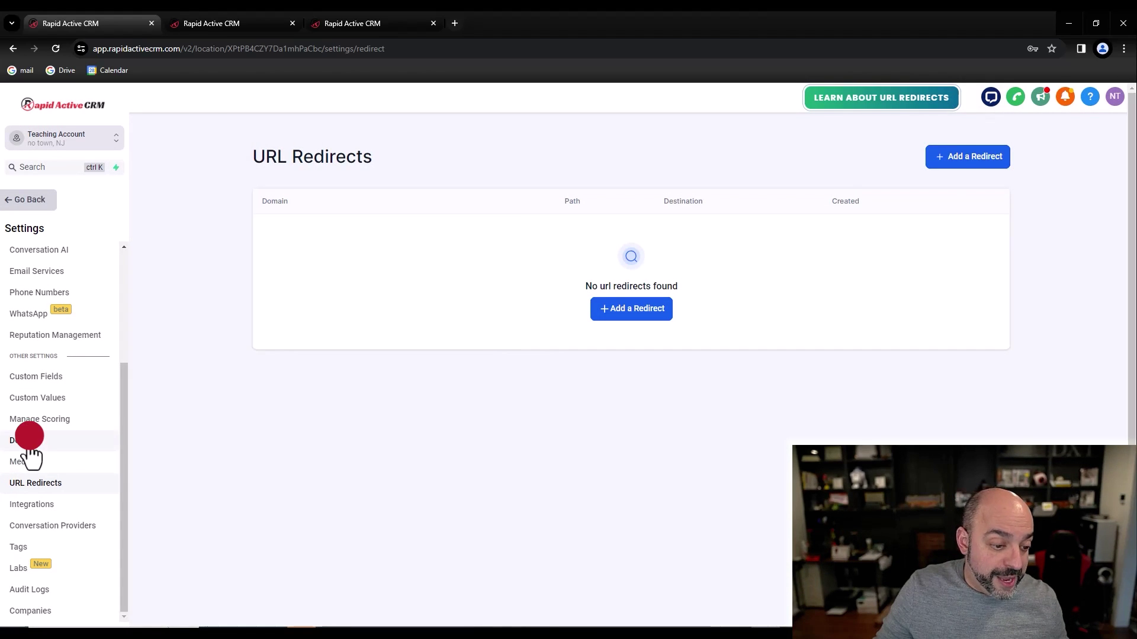
pyautogui.click(44, 488)
pyautogui.click(974, 155)
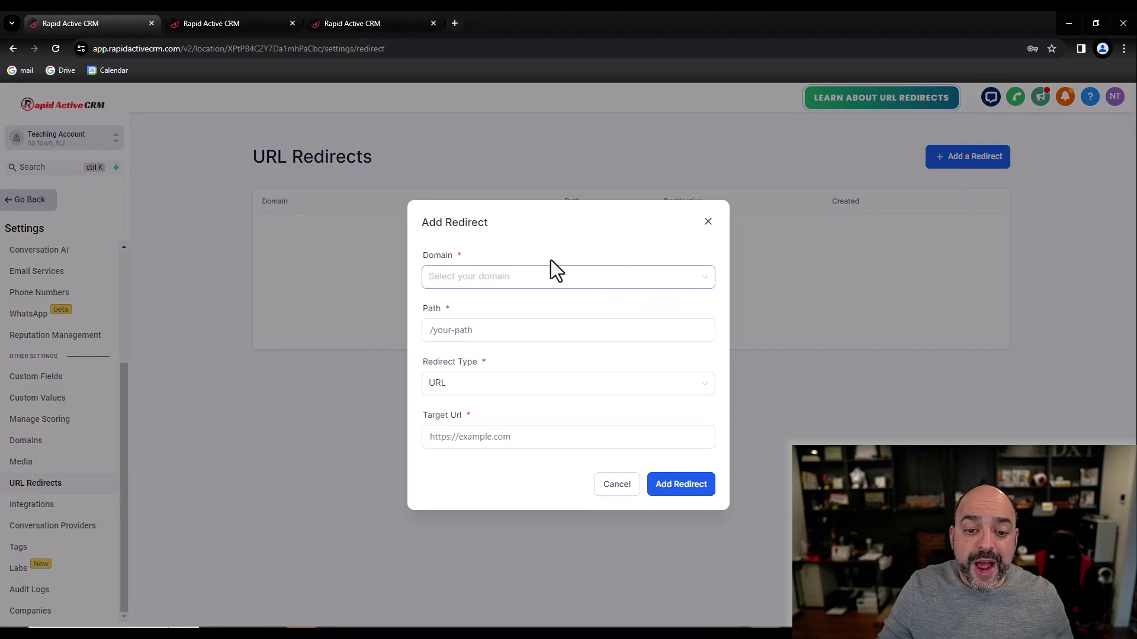
pyautogui.click(540, 278)
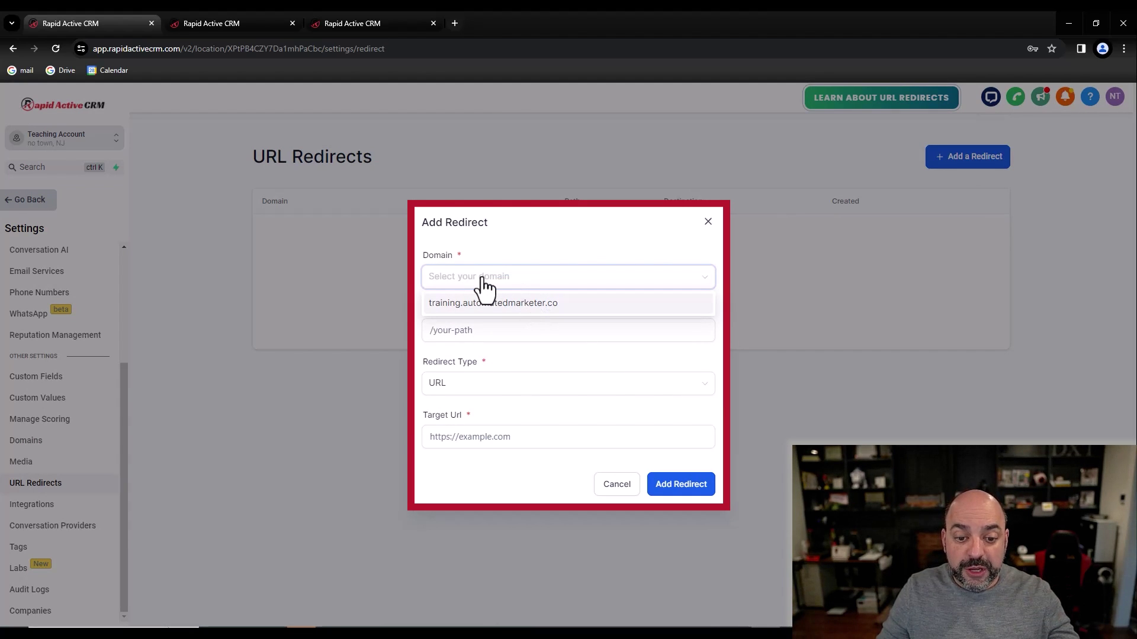
pyautogui.click(472, 385)
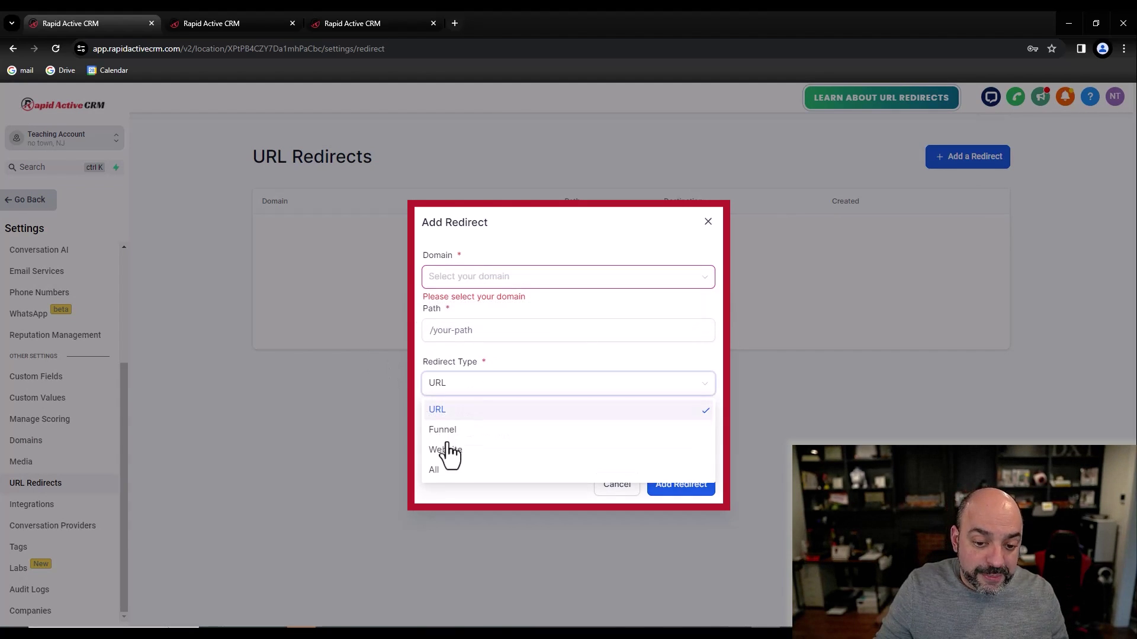
pyautogui.click(452, 471)
pyautogui.click(496, 419)
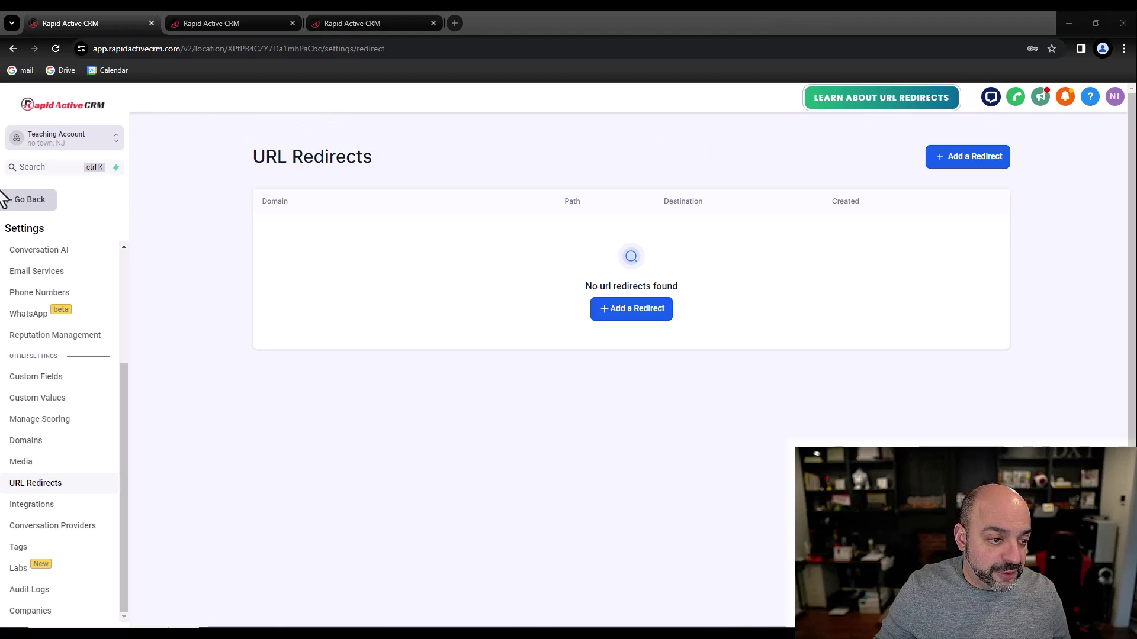
# Step: Review a team member's Agency user type, Admin role and assigned sub-accounts in Team Management
pyautogui.click(33, 205)
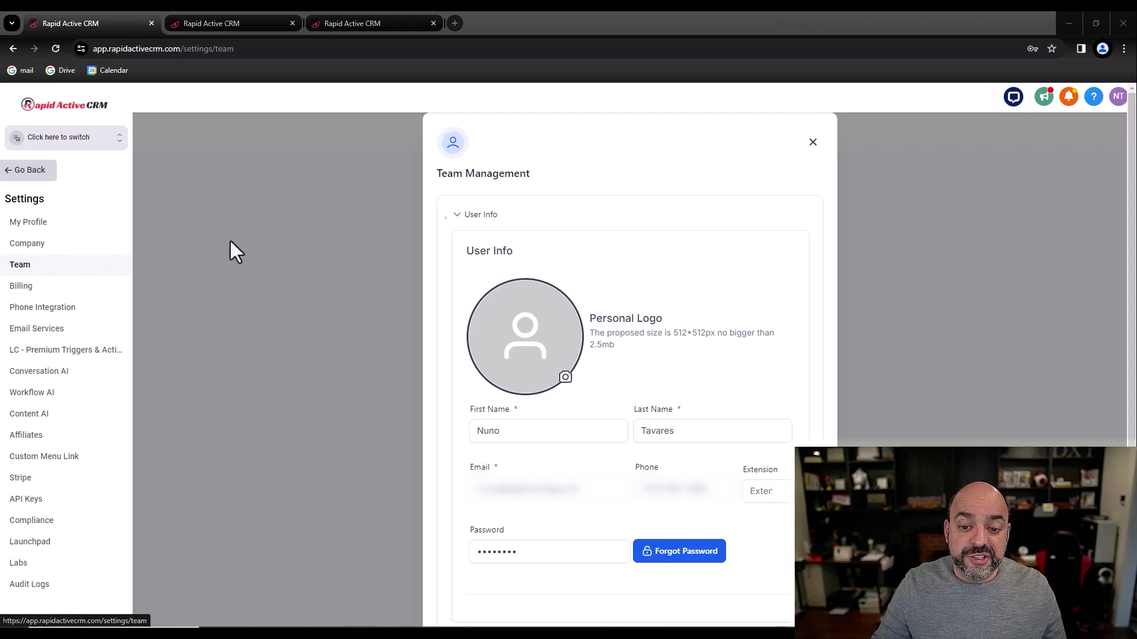
pyautogui.scroll(-5, 732, 195)
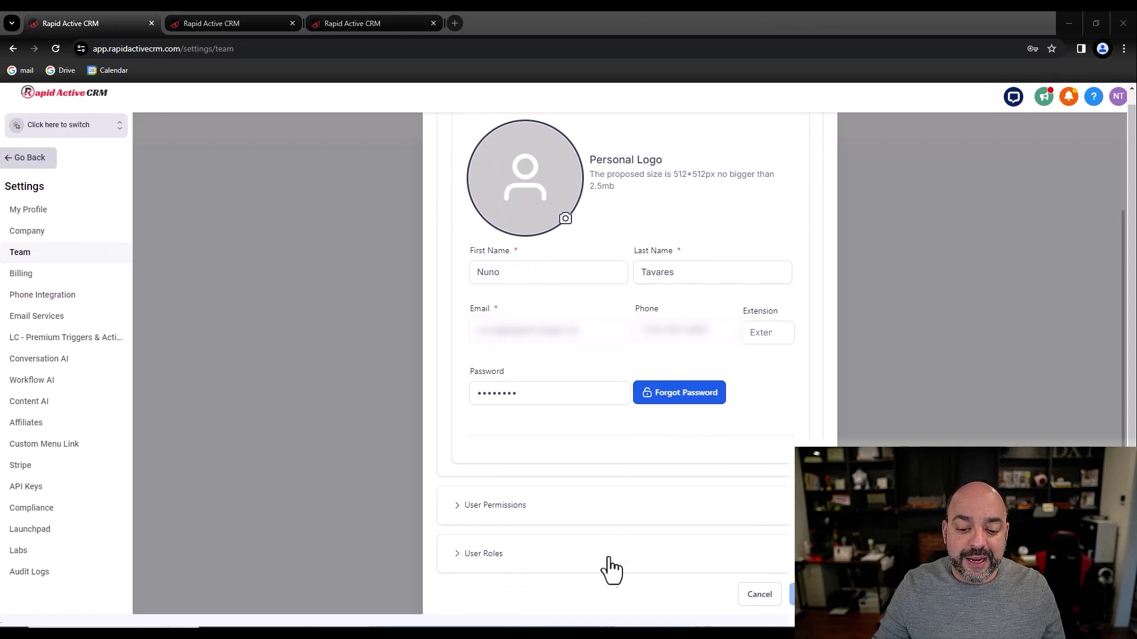
pyautogui.click(482, 560)
pyautogui.scroll(-4, 586, 396)
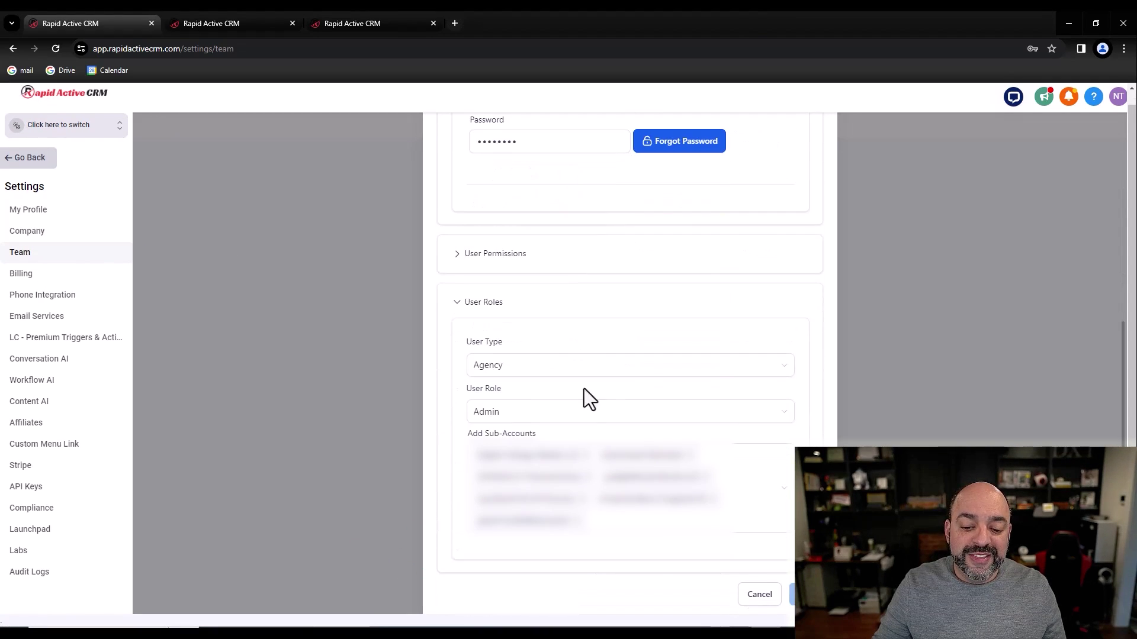
pyautogui.click(570, 477)
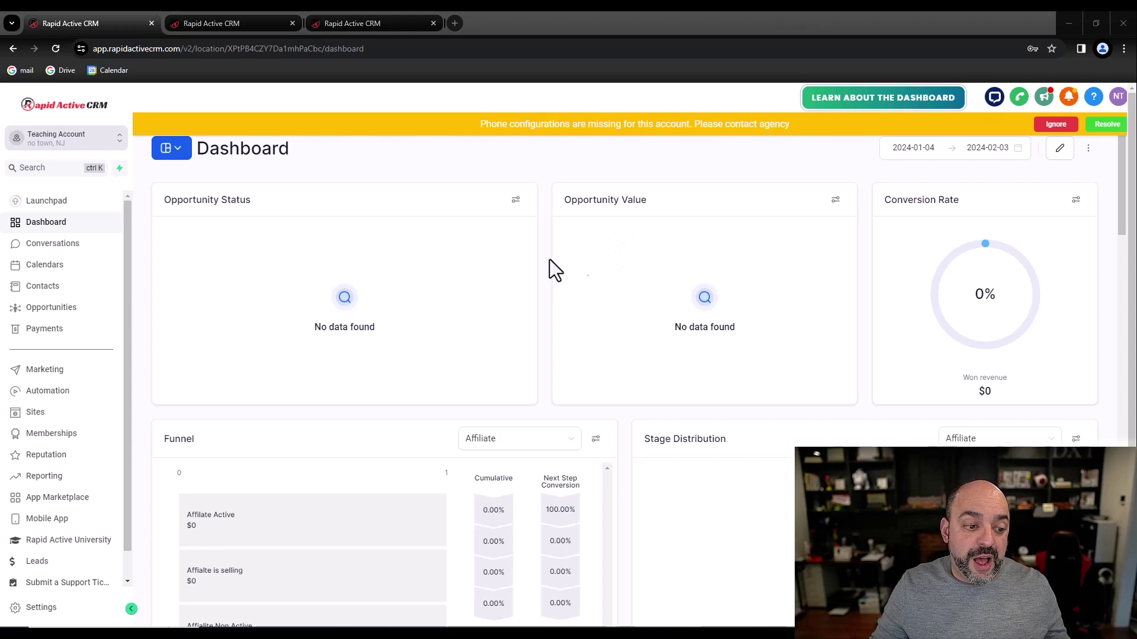
# Step: Open My Profile settings to view calendar integrations, Email (2-way sync) providers and availability
pyautogui.scroll(-1, 44, 588)
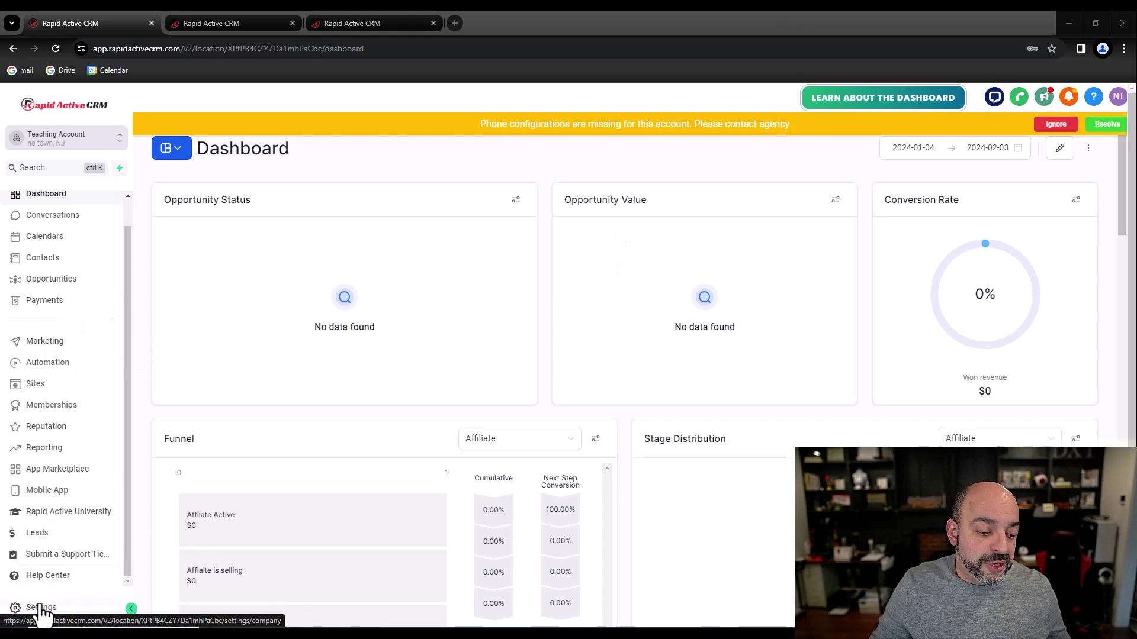
pyautogui.click(42, 609)
pyautogui.click(33, 296)
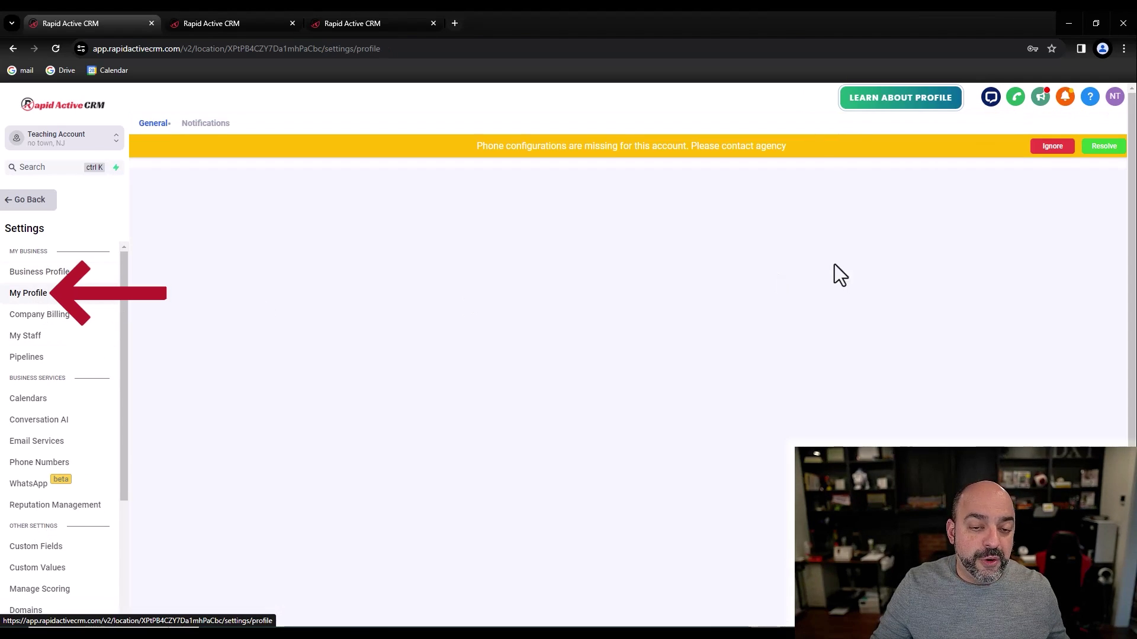
pyautogui.scroll(-10, 846, 279)
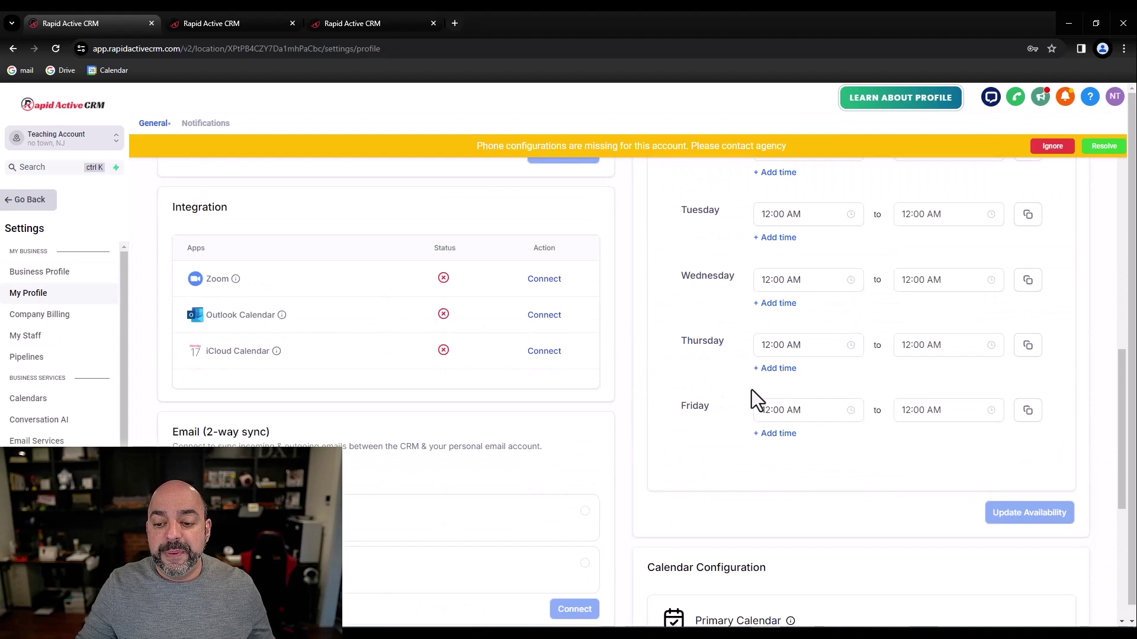
pyautogui.scroll(-5, 751, 390)
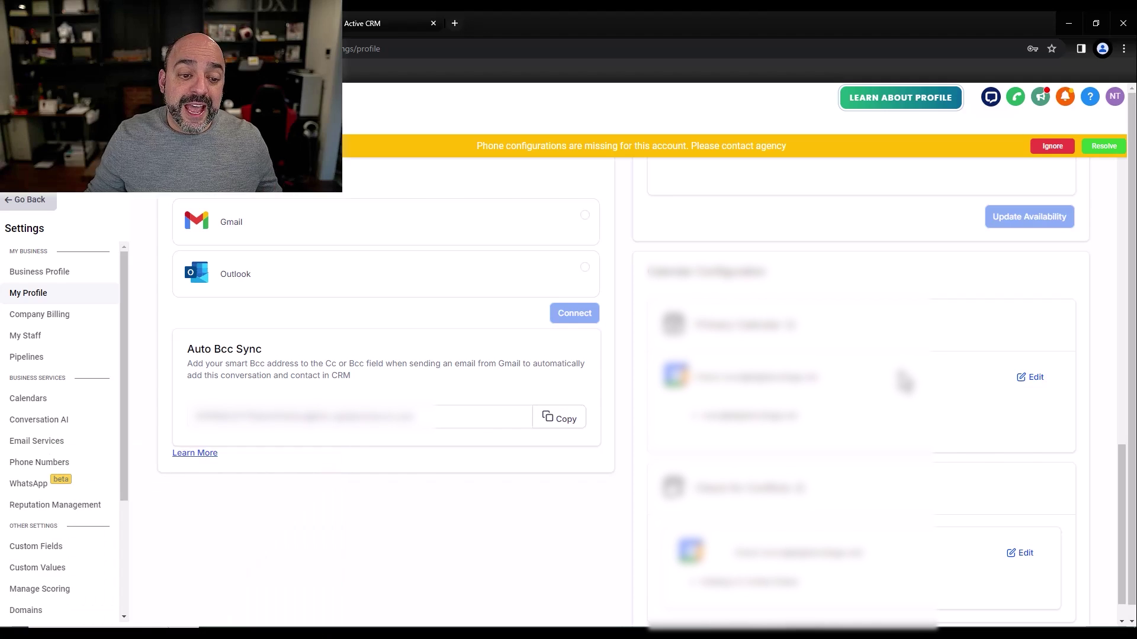
pyautogui.scroll(3, 875, 281)
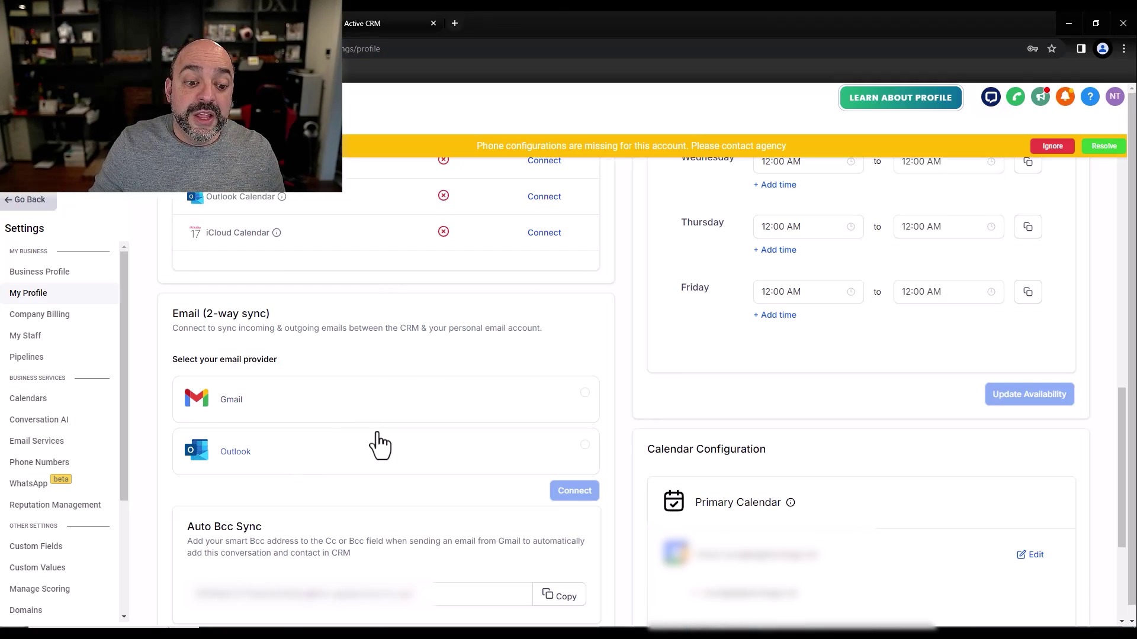
pyautogui.scroll(3, 376, 448)
pyautogui.scroll(-2, 375, 455)
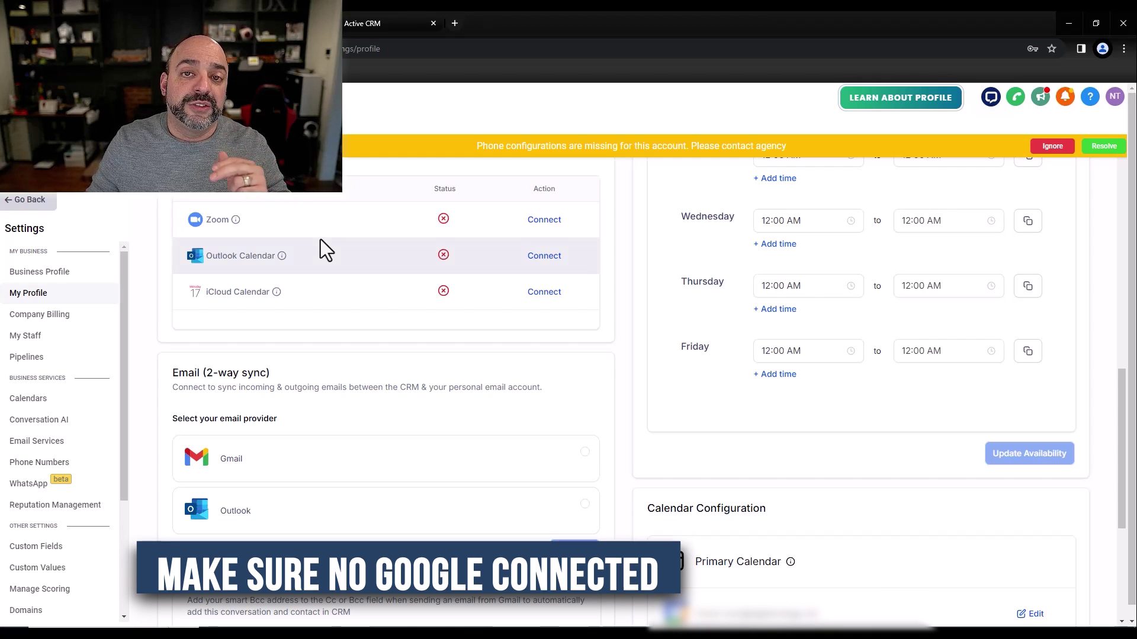
pyautogui.scroll(-3, 525, 297)
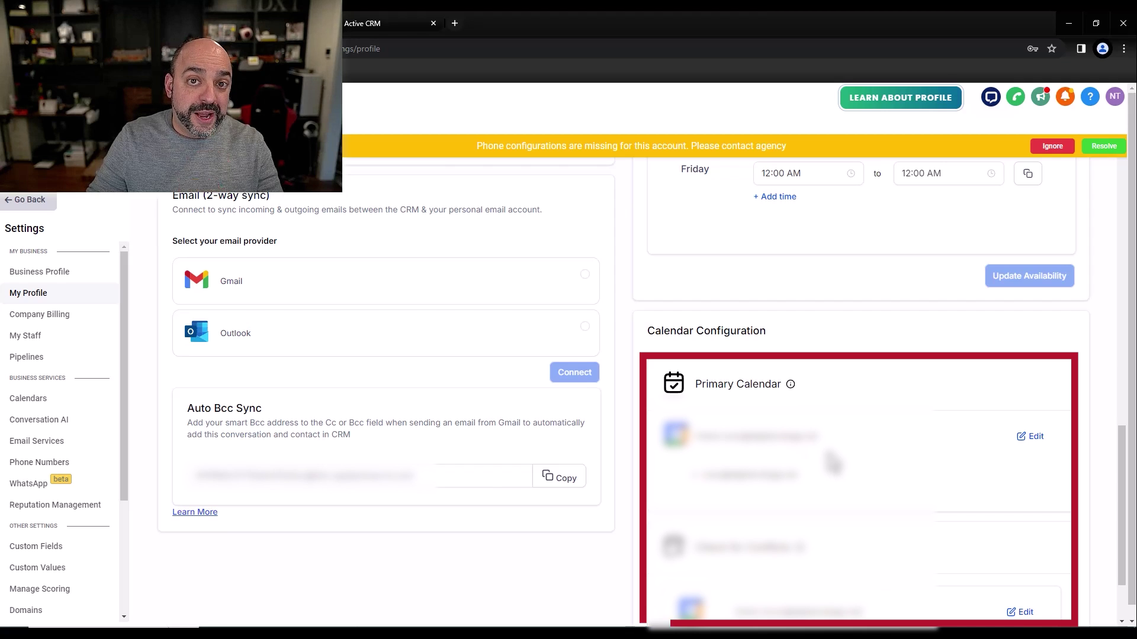
pyautogui.scroll(4, 459, 363)
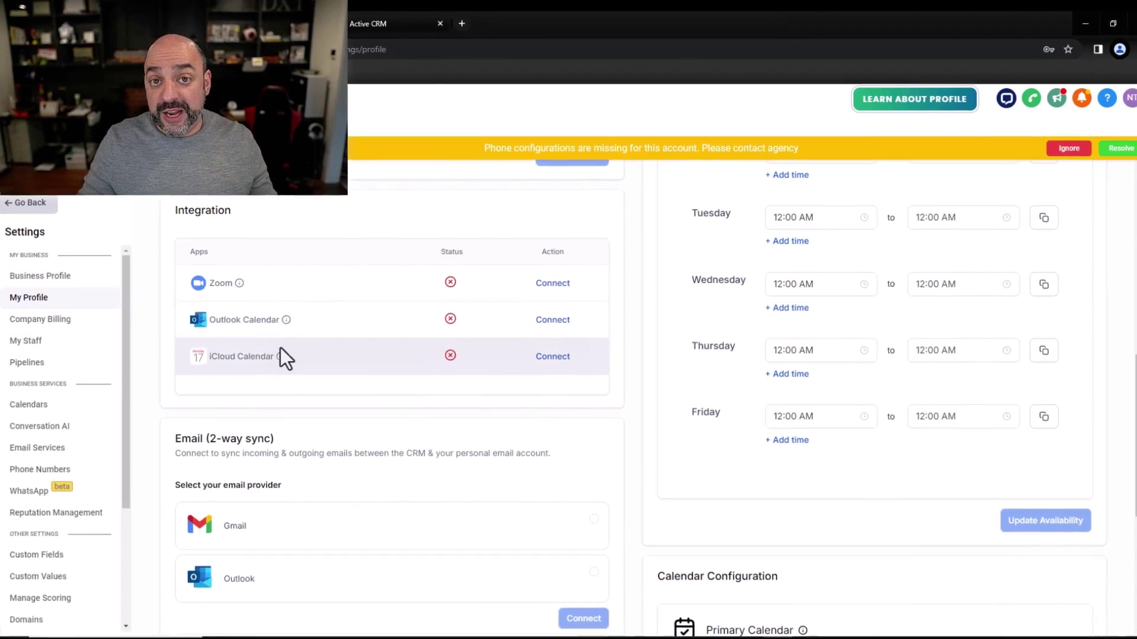
pyautogui.moveTo(278, 349)
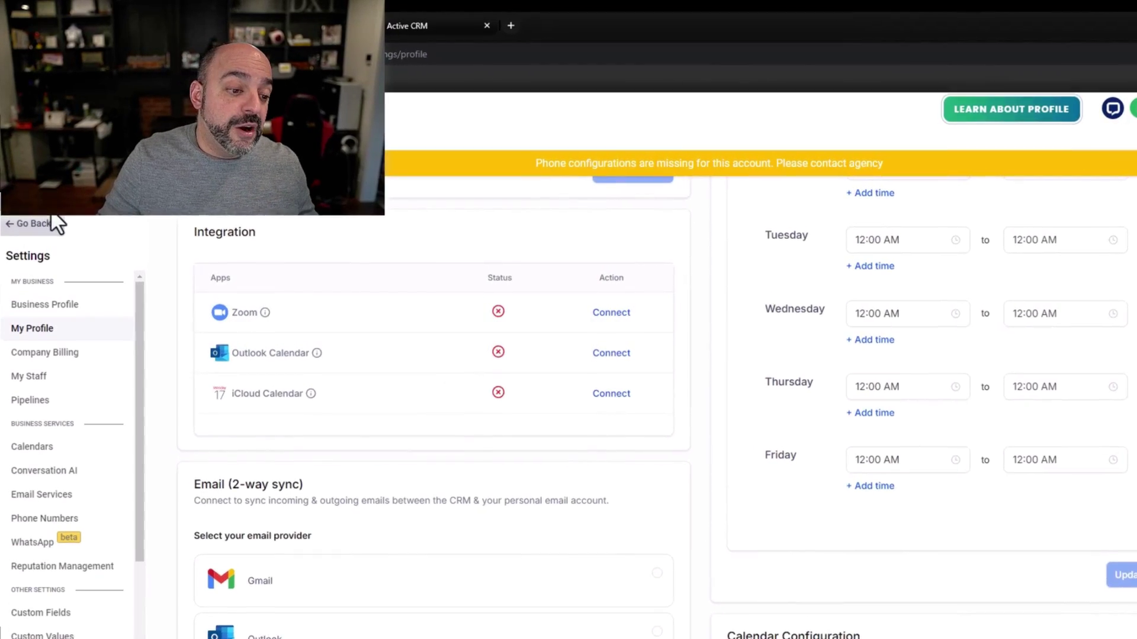
# Step: Go from settings to the Calendars section's Calendar Settings list
pyautogui.click(30, 221)
pyautogui.click(66, 301)
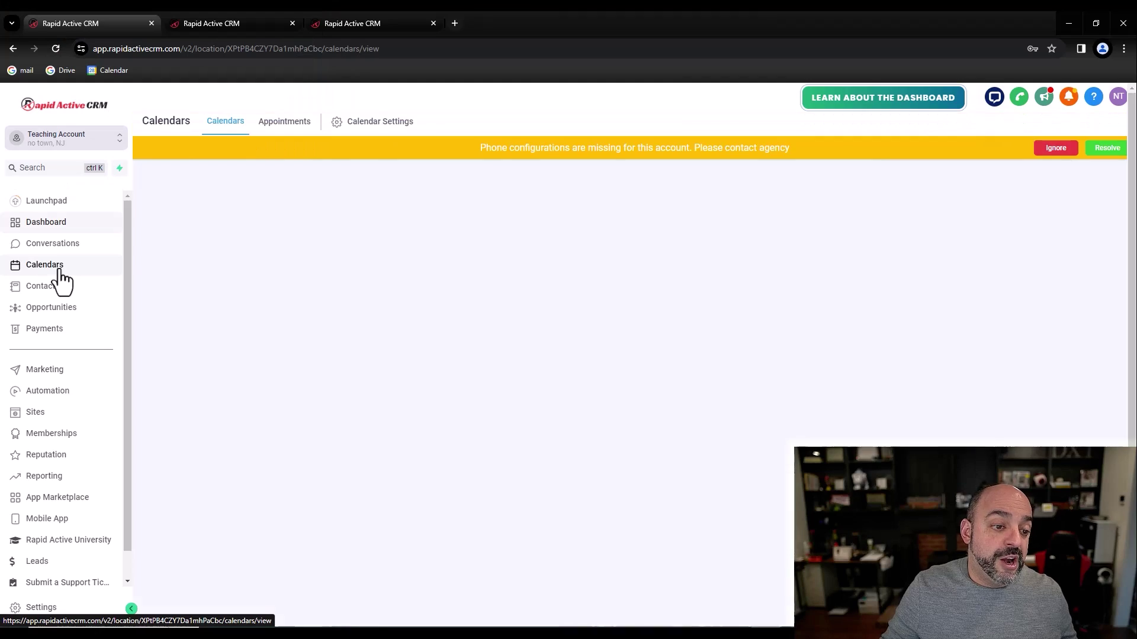
pyautogui.click(387, 121)
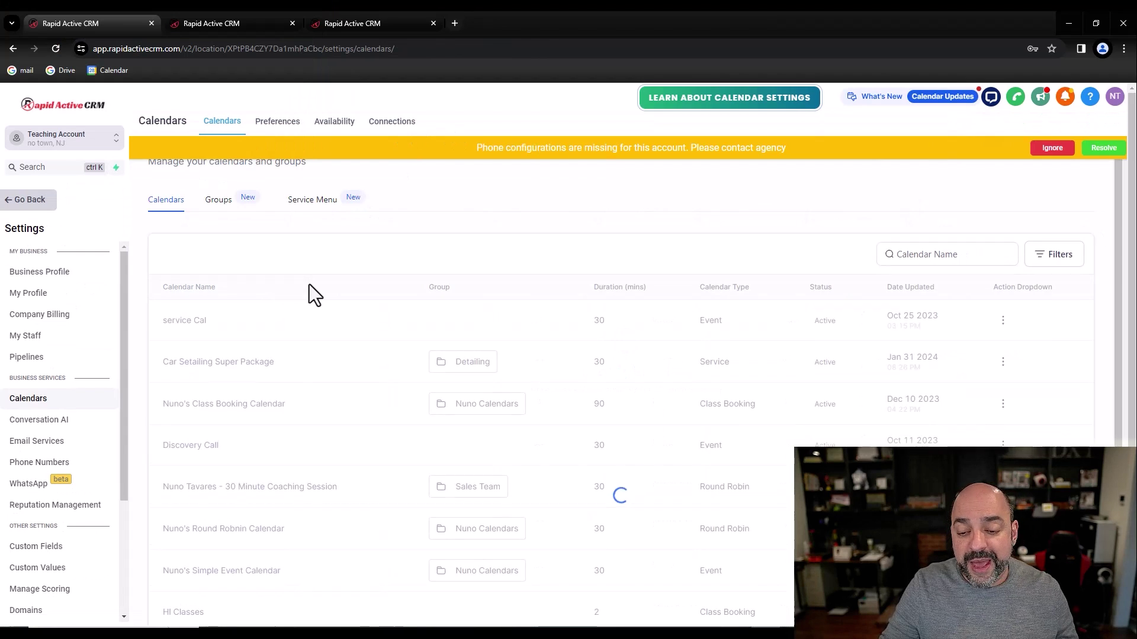
pyautogui.scroll(-2, 669, 310)
pyautogui.scroll(-1, 713, 359)
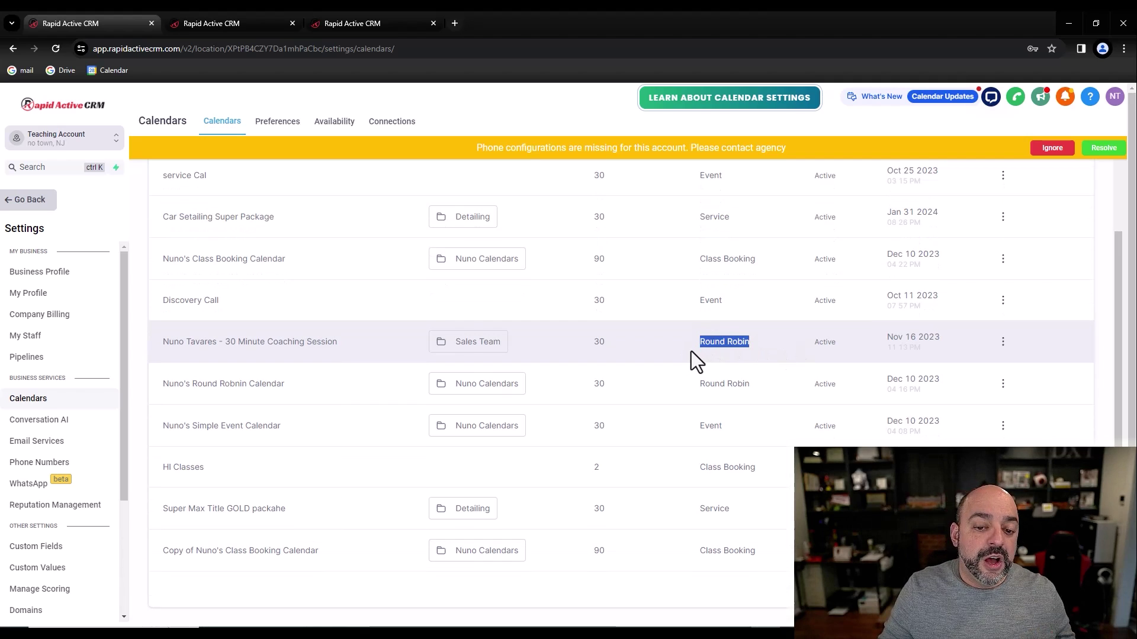
# Step: Edit the 30 Minute Coaching Session round-robin calendar and review its group, URL and team members
pyautogui.click(255, 348)
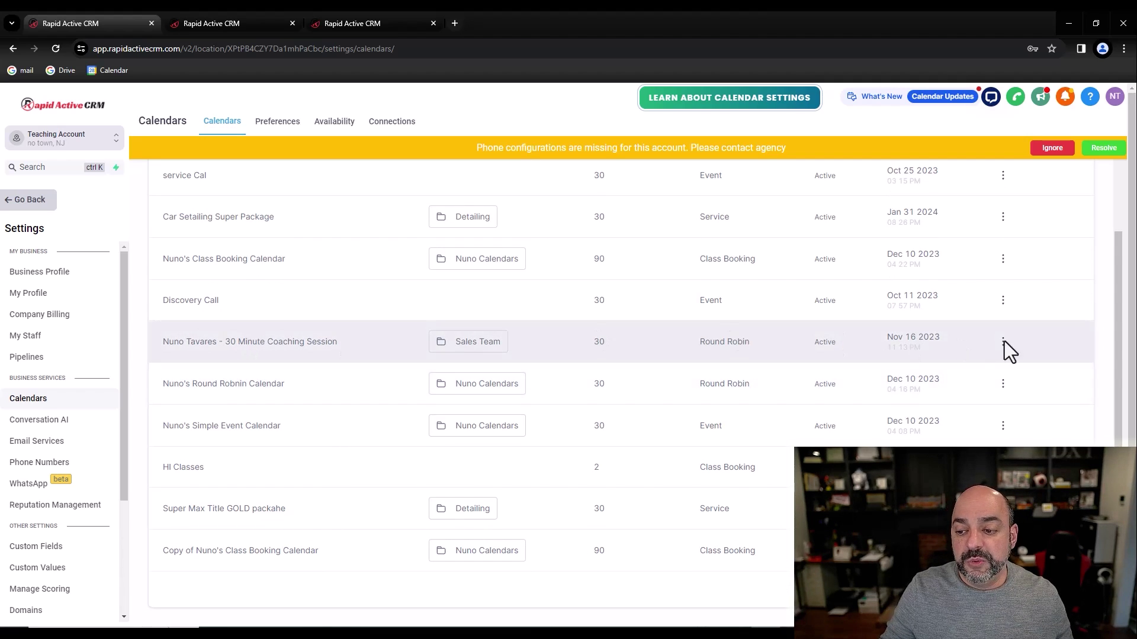
pyautogui.click(1003, 343)
pyautogui.click(982, 366)
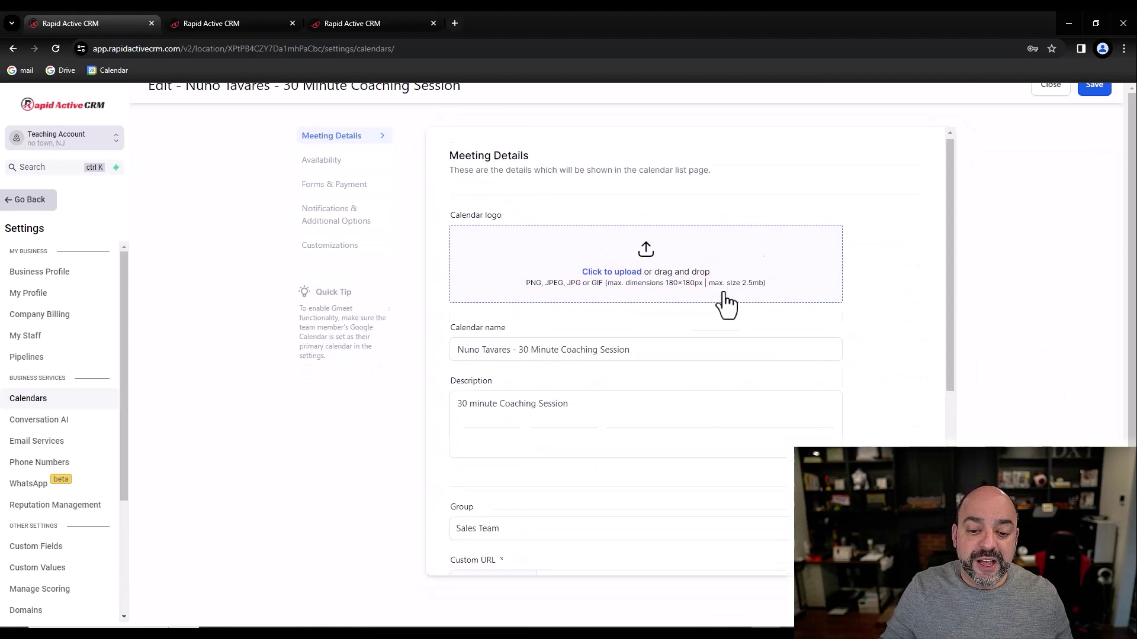
pyautogui.scroll(-5, 735, 296)
pyautogui.scroll(-3, 734, 289)
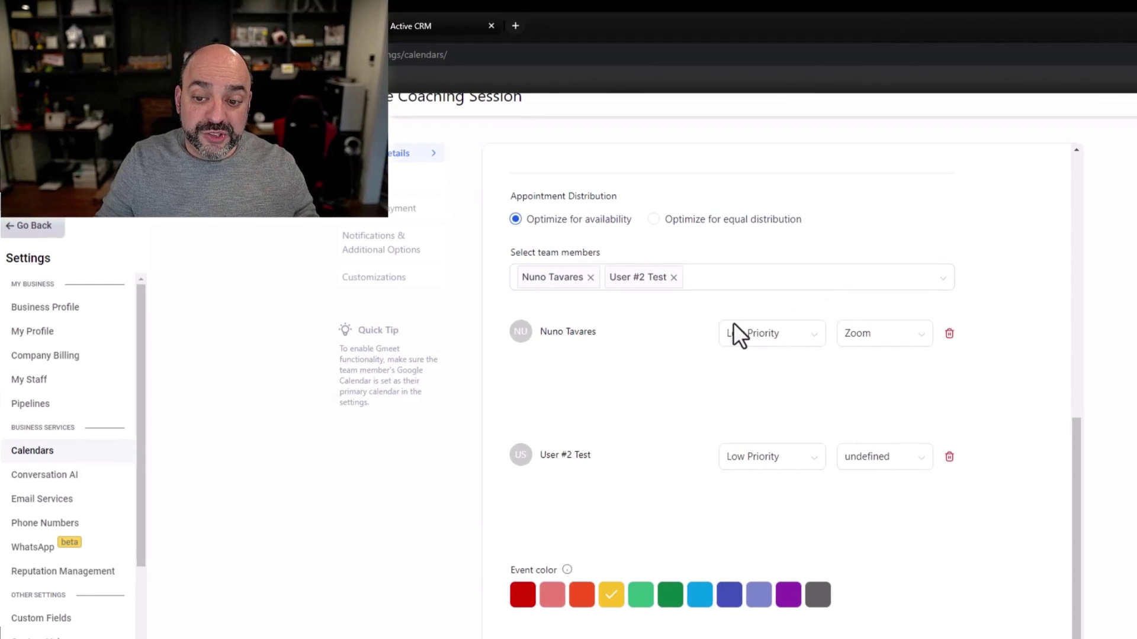
pyautogui.scroll(1, 694, 340)
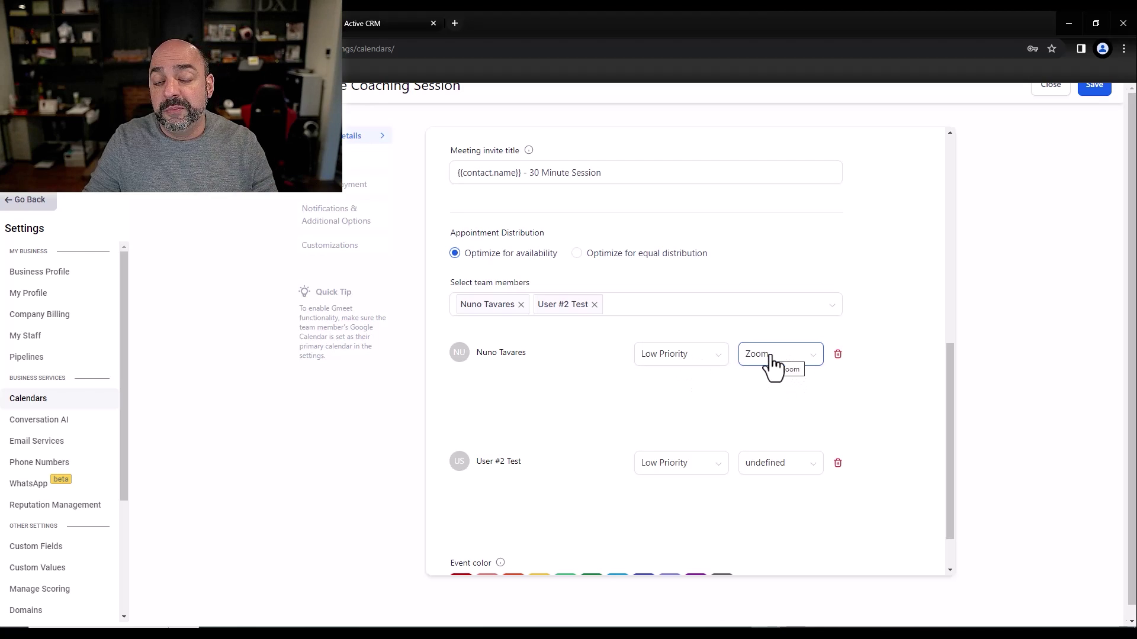
pyautogui.scroll(2, 728, 382)
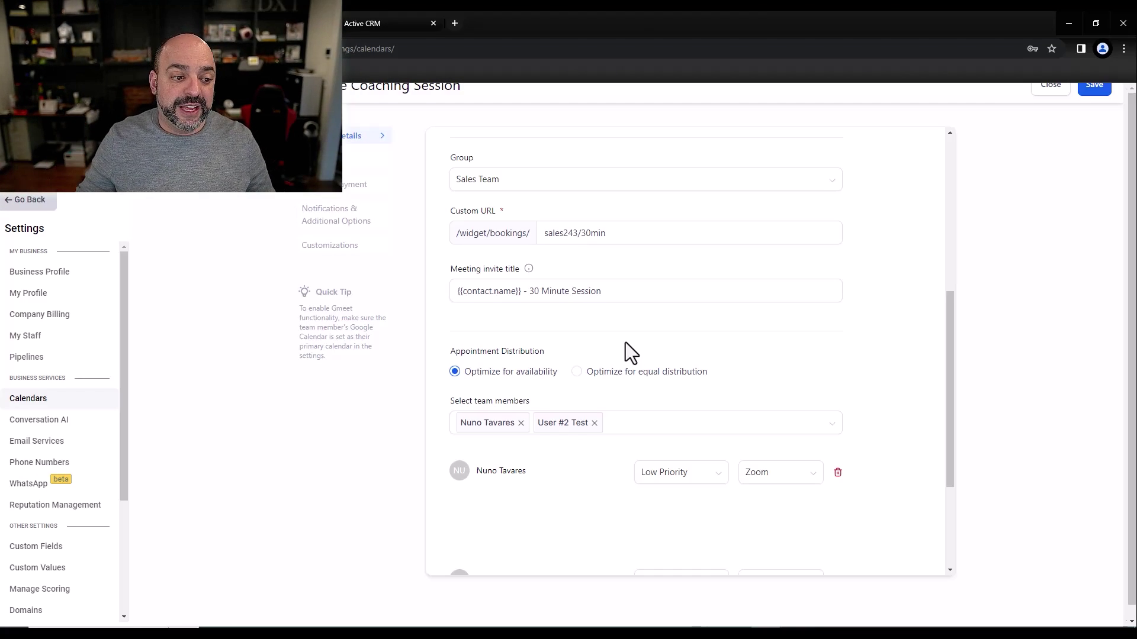
# Step: Leave the calendar editor for the Conversations page with no conversation selected
pyautogui.click(35, 294)
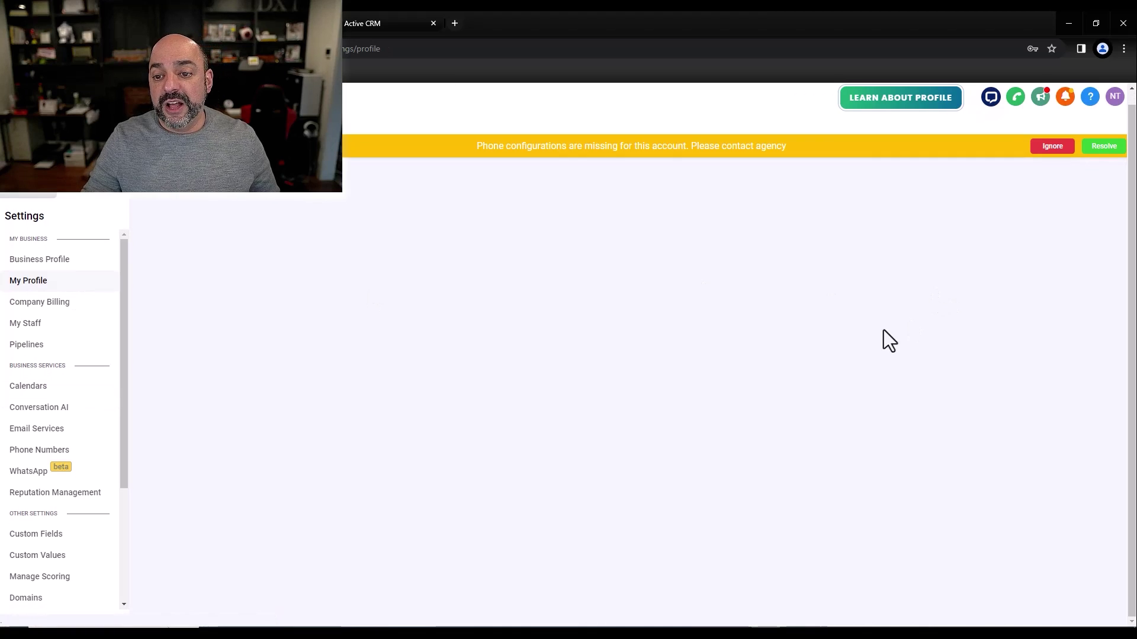
pyautogui.scroll(-10, 893, 369)
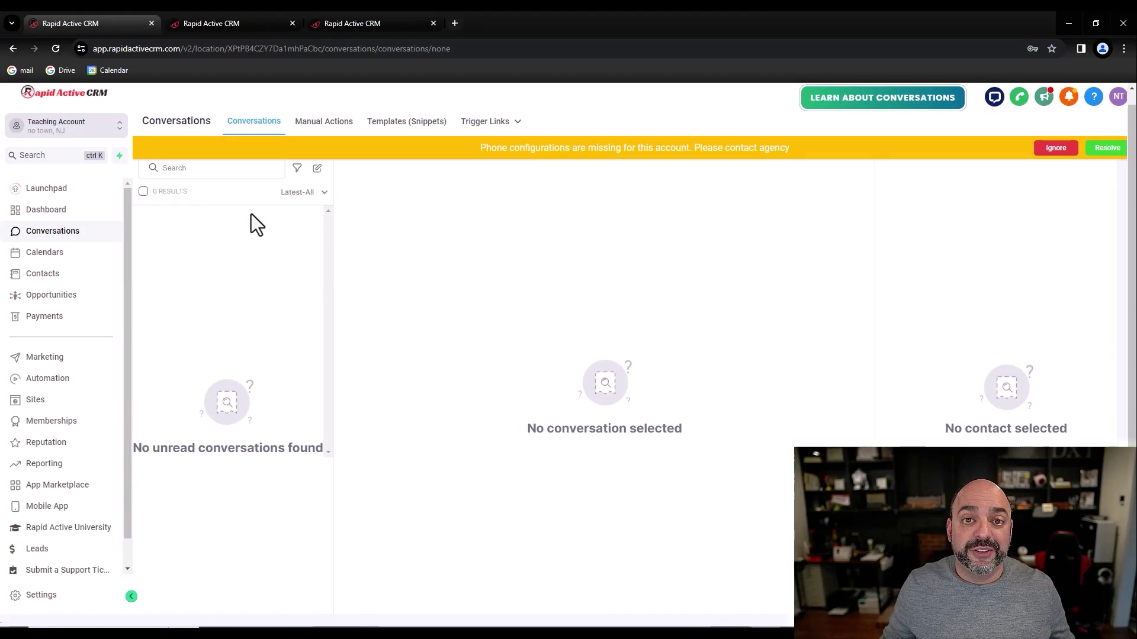
# Step: Search for the test contact by name, open its details, then go to Automation workflows
pyautogui.click(58, 159)
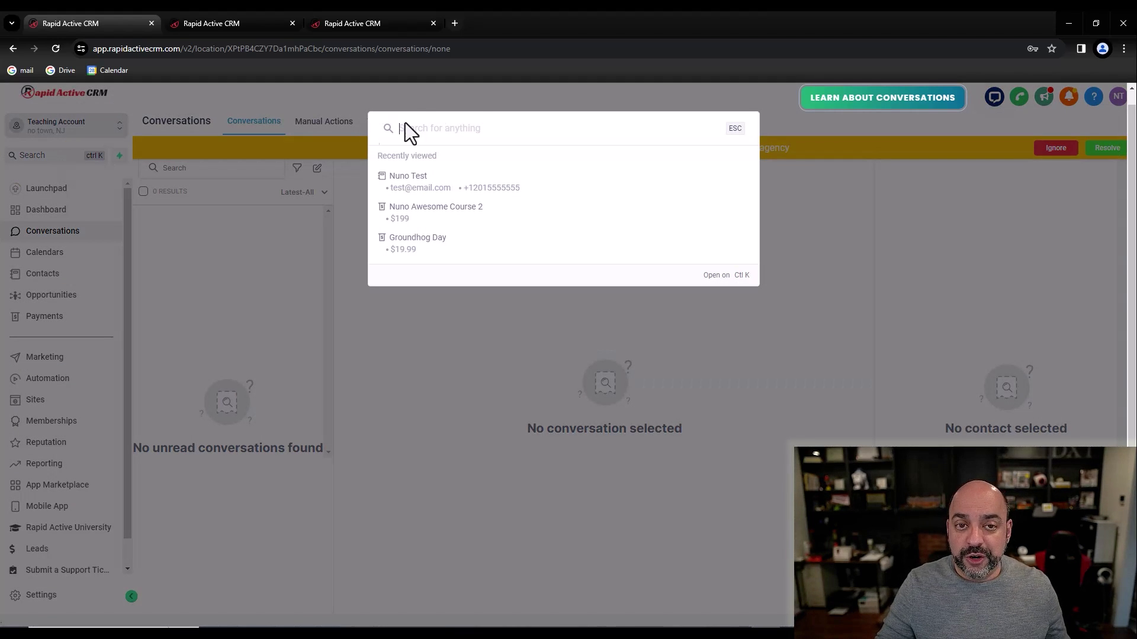
pyautogui.write('nuno')
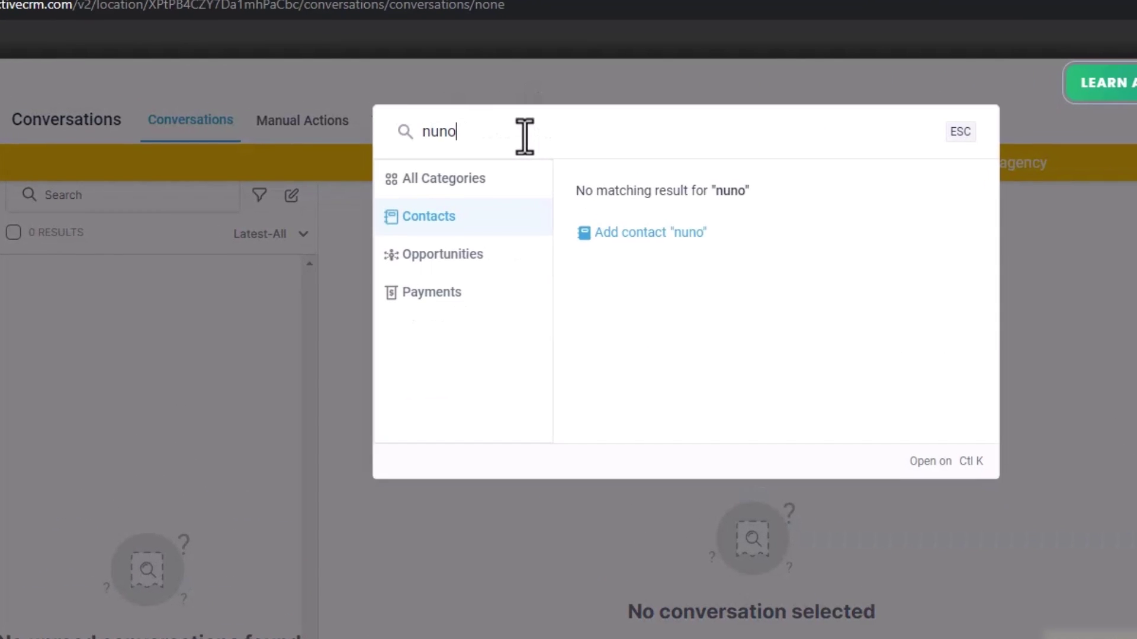
pyautogui.click(487, 266)
pyautogui.click(460, 294)
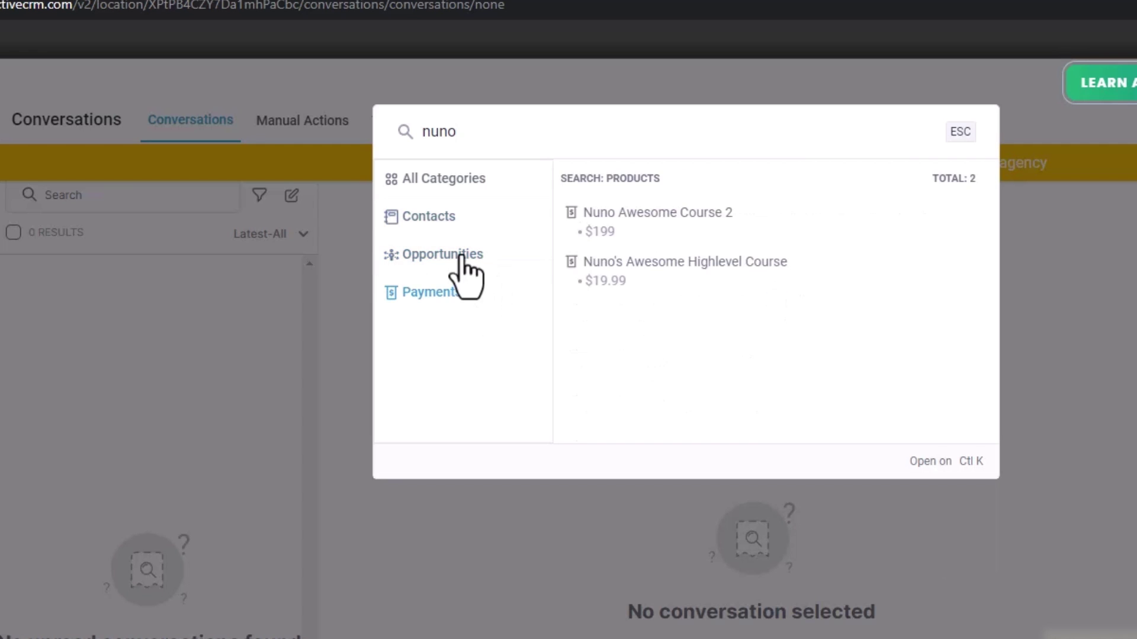
pyautogui.click(462, 257)
pyautogui.click(450, 215)
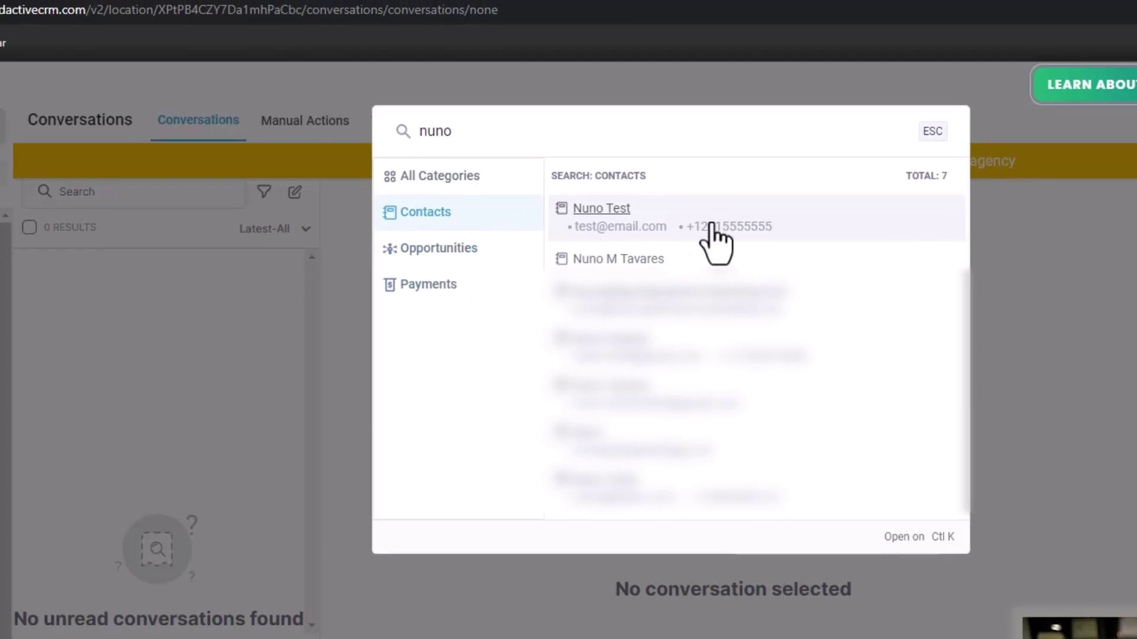
pyautogui.click(717, 228)
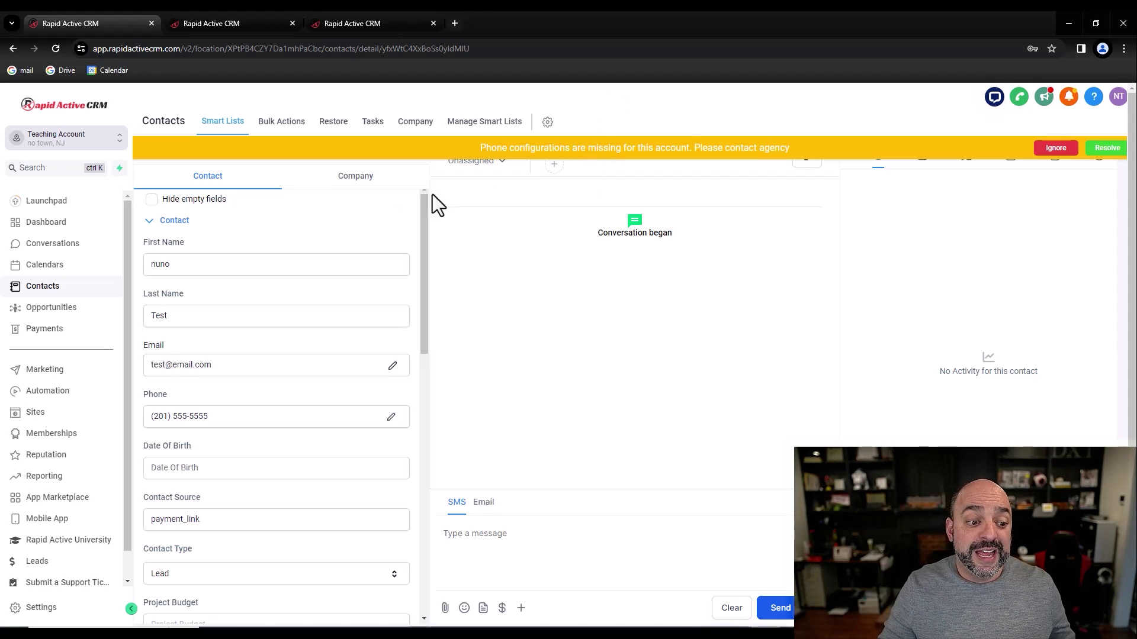
pyautogui.click(44, 391)
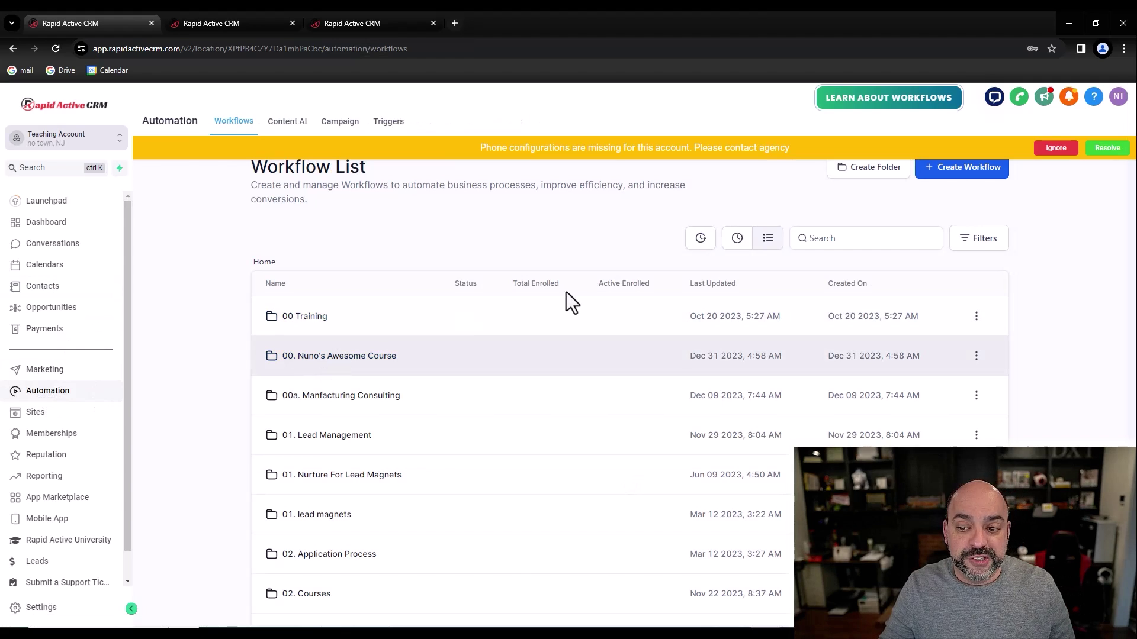
pyautogui.click(845, 238)
pyautogui.write('aut[p')
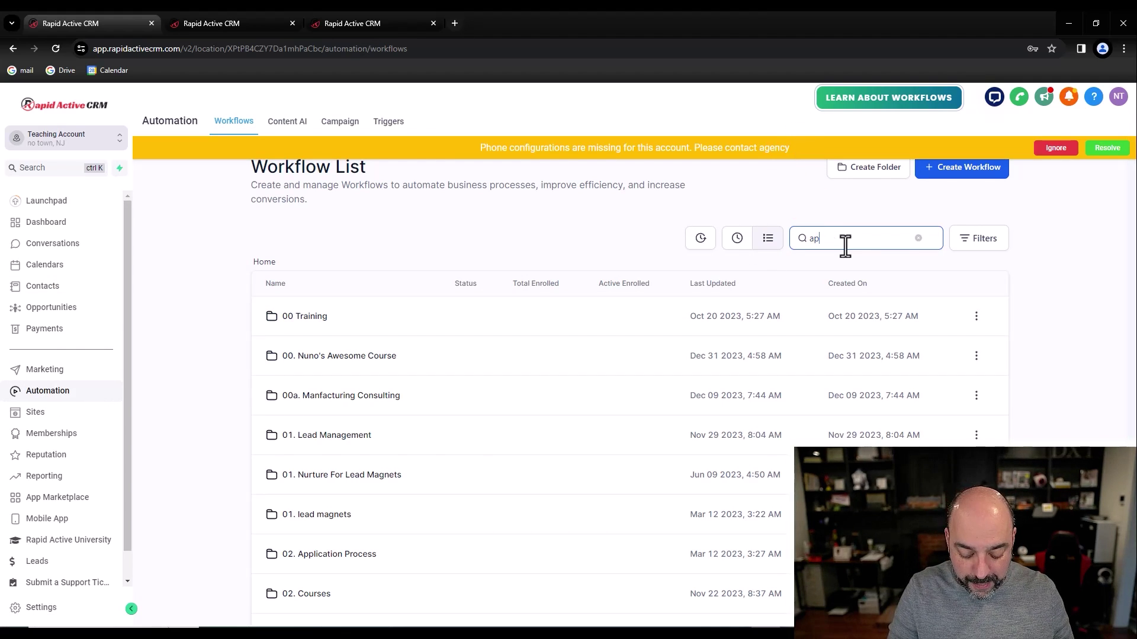
pyautogui.write('ointments')
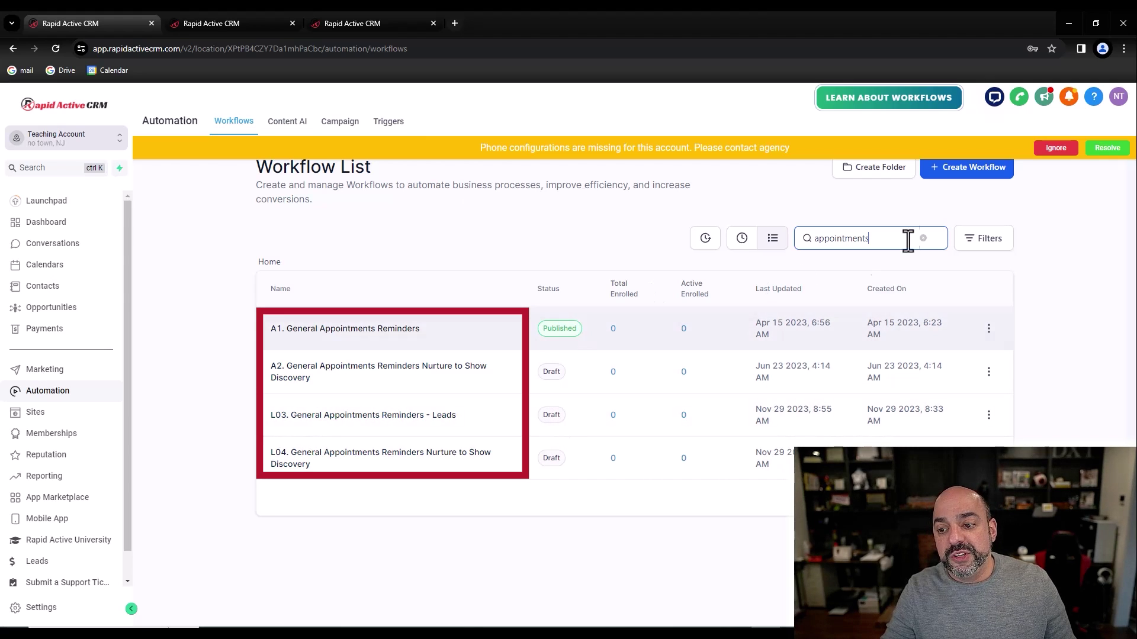
pyautogui.moveTo(909, 240); pyautogui.dragTo(741, 246)
pyautogui.press('BackSpace')
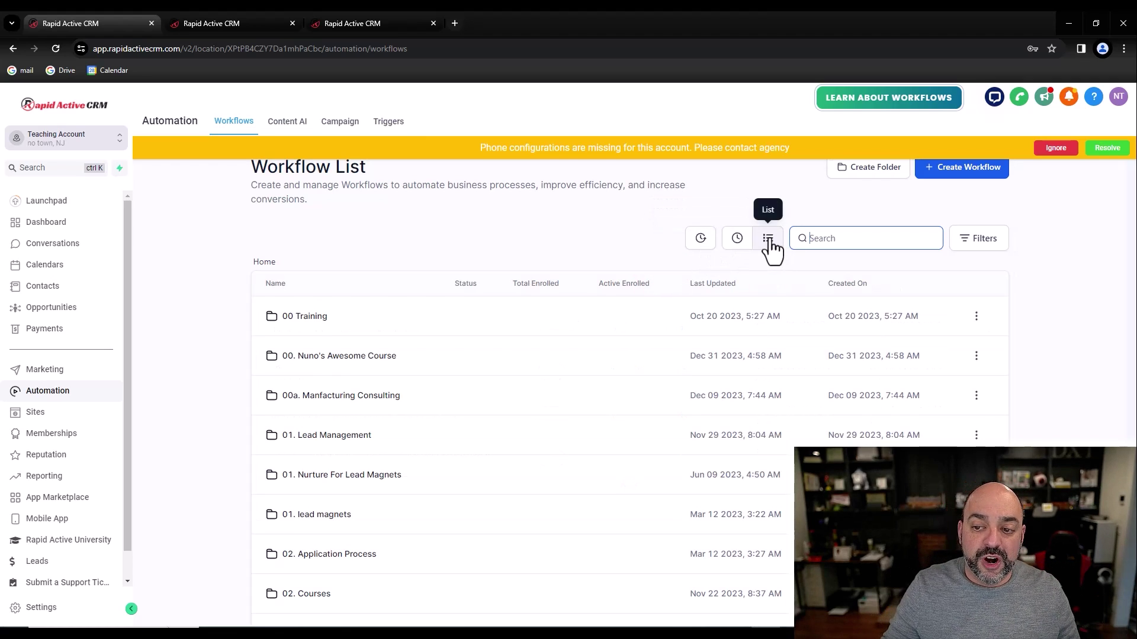
pyautogui.click(982, 243)
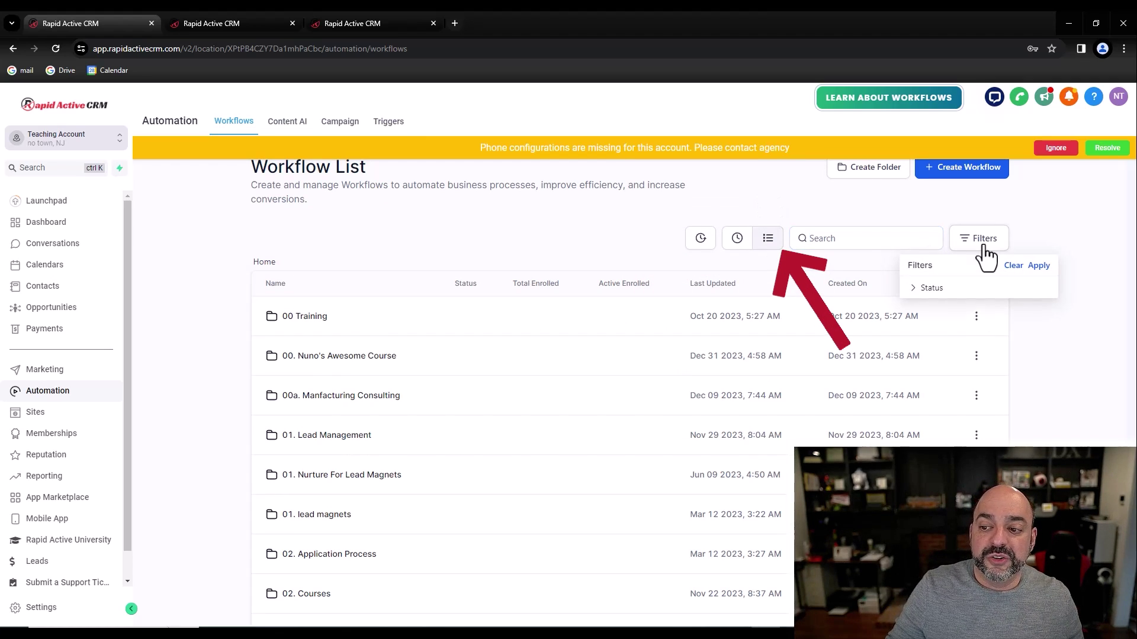
pyautogui.click(927, 288)
pyautogui.click(983, 320)
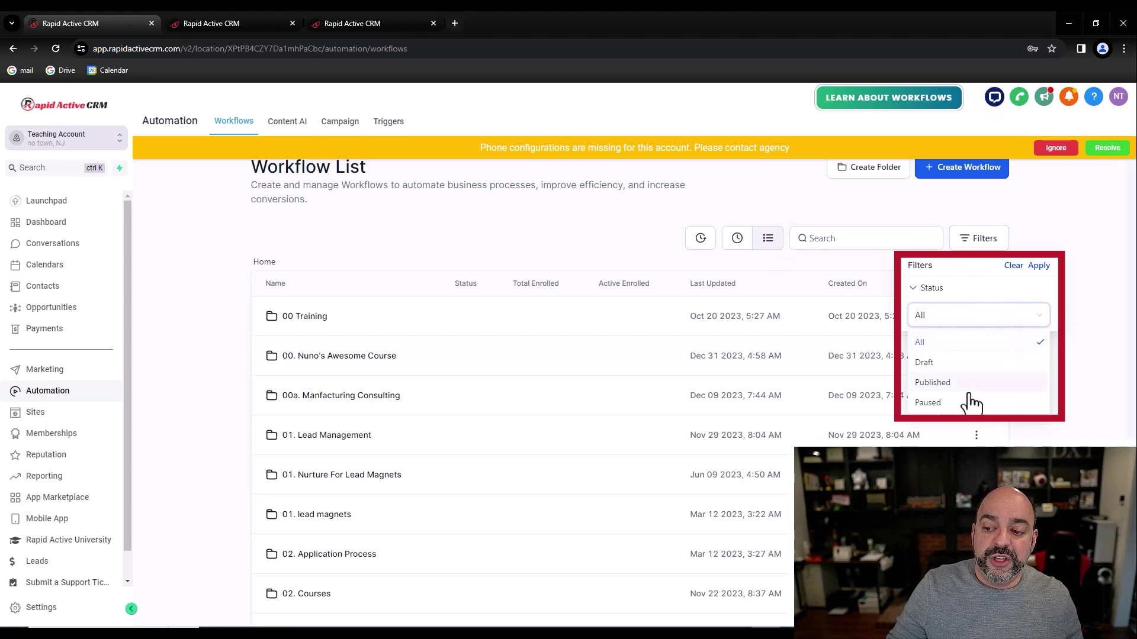
pyautogui.click(580, 210)
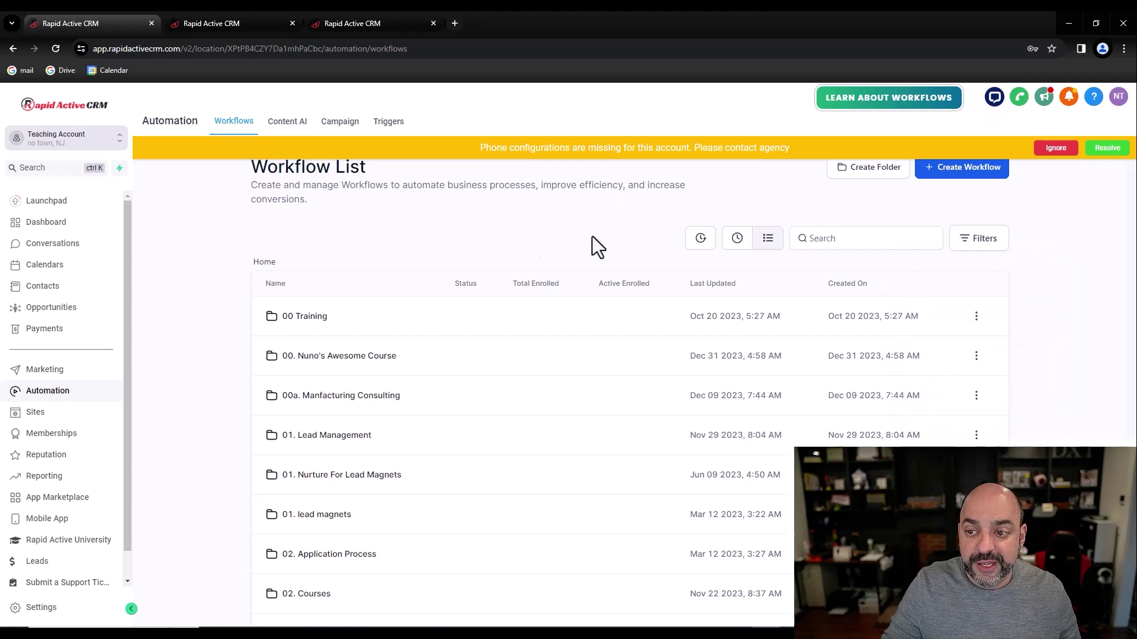
# Step: Dismiss the phone warning, view the two draft Email Campaigns, then return to Automation workflows
pyautogui.click(59, 373)
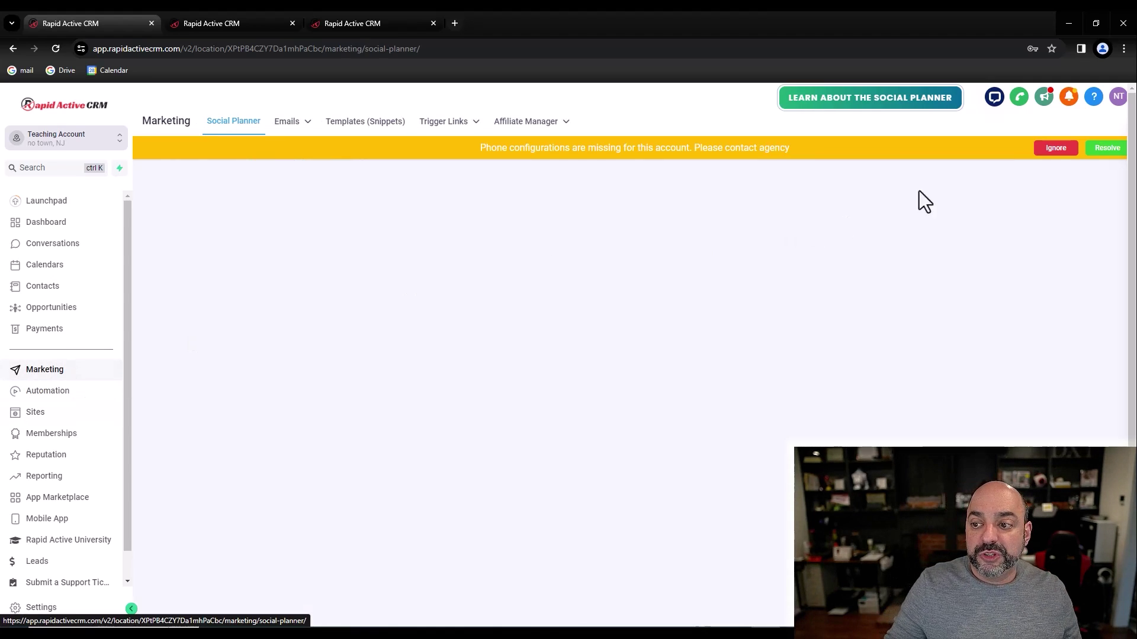
pyautogui.click(1051, 149)
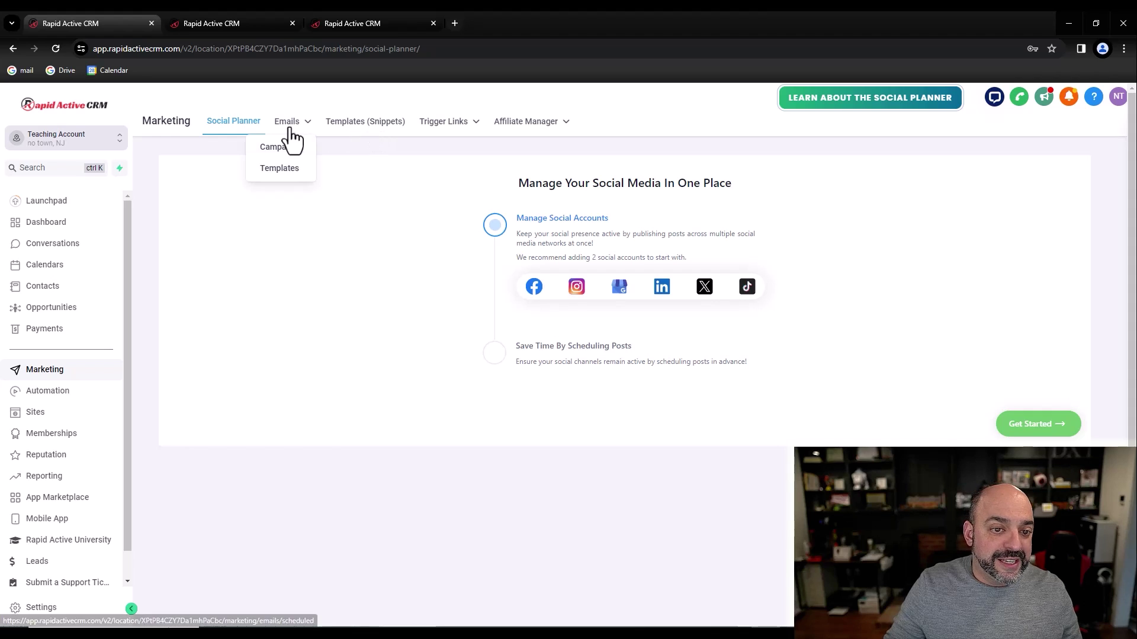
pyautogui.click(281, 148)
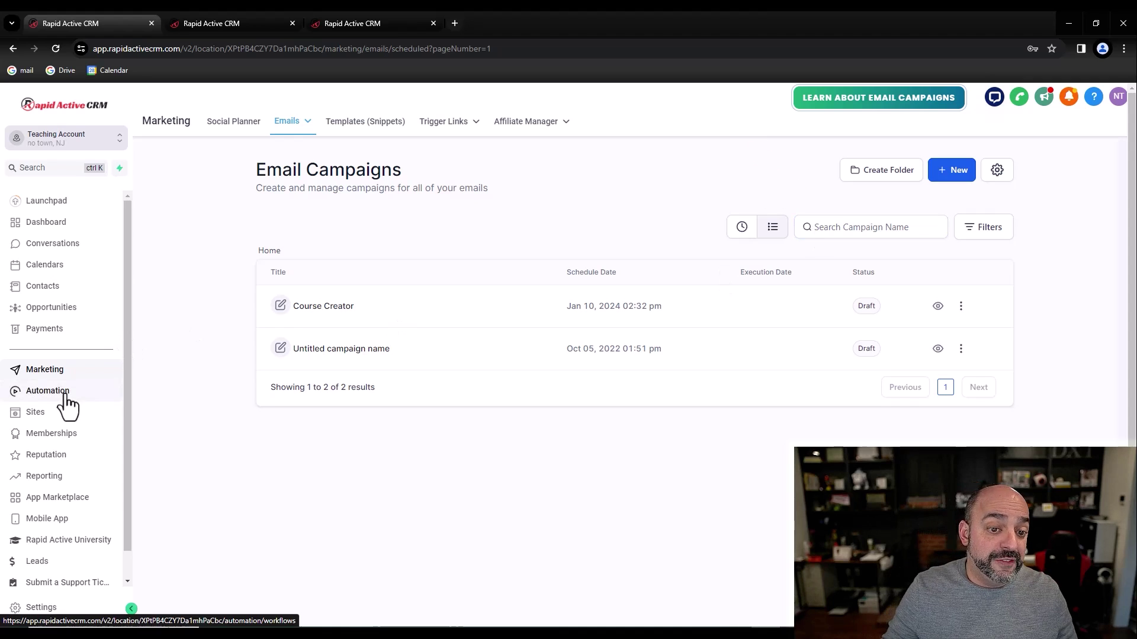
pyautogui.click(45, 392)
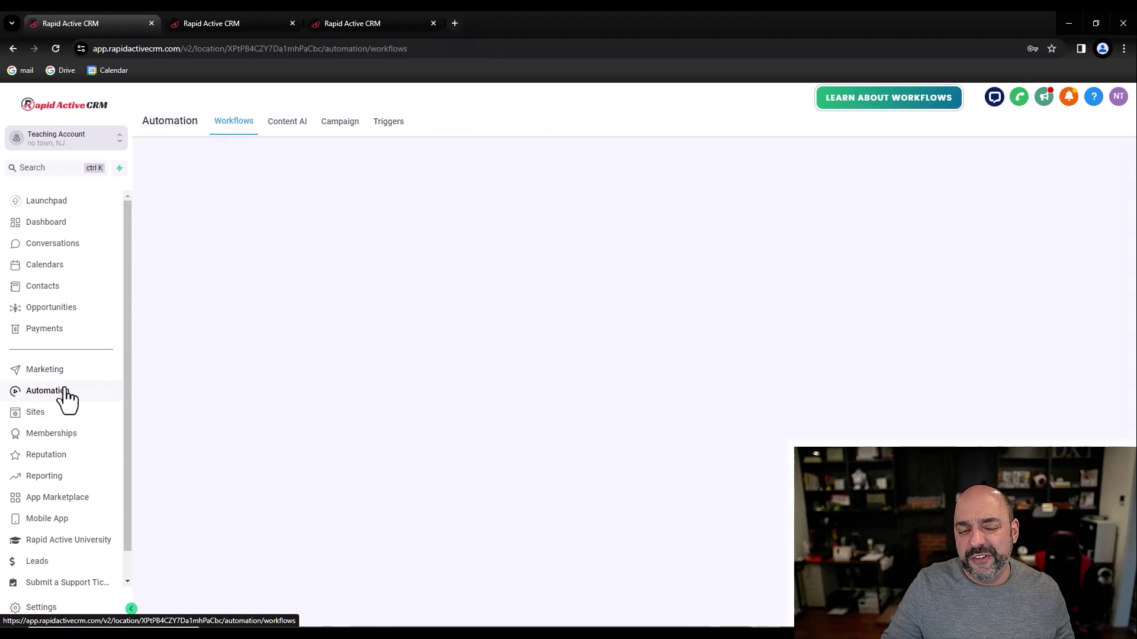
# Step: Inspect the NC02. Purchased NC workflow's trigger in the course folder, then go to Conversations
pyautogui.click(359, 362)
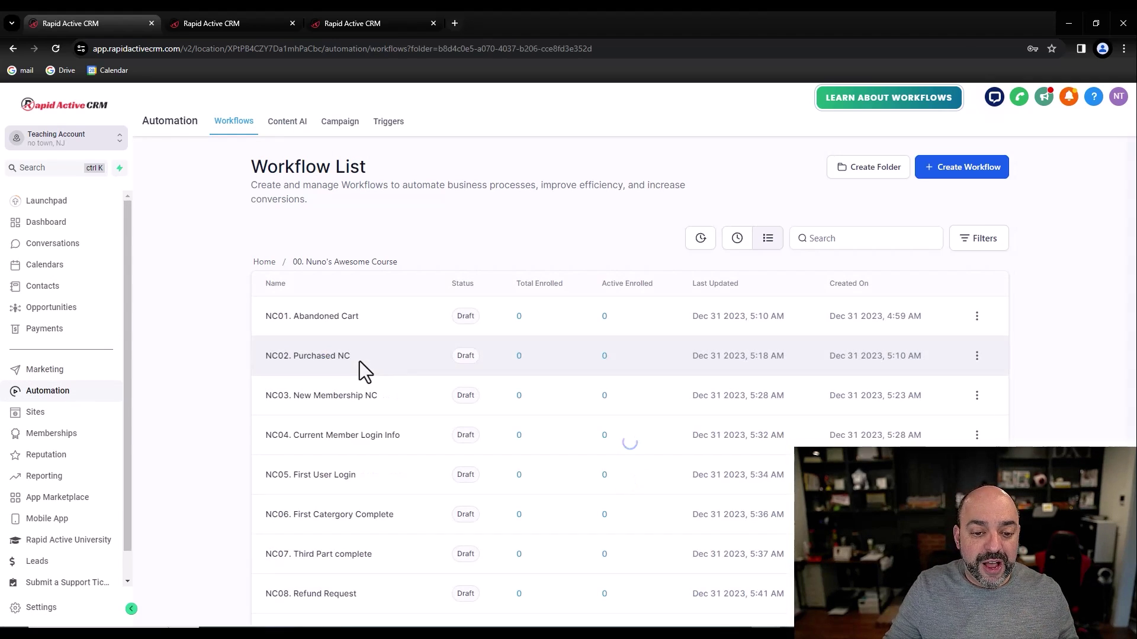
pyautogui.click(344, 362)
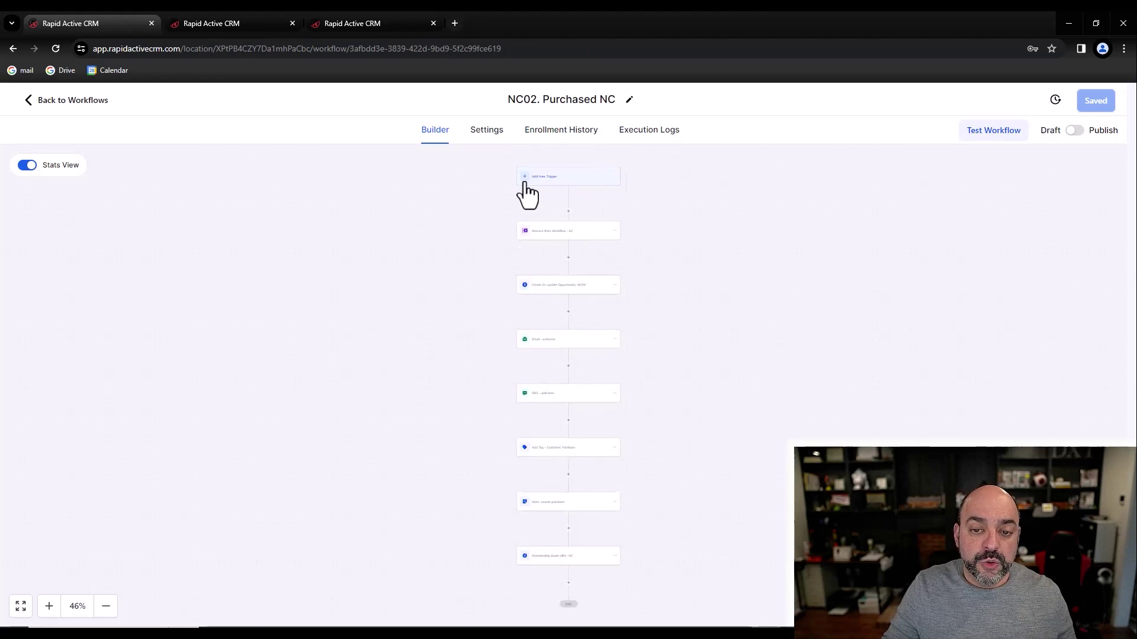
pyautogui.click(526, 193)
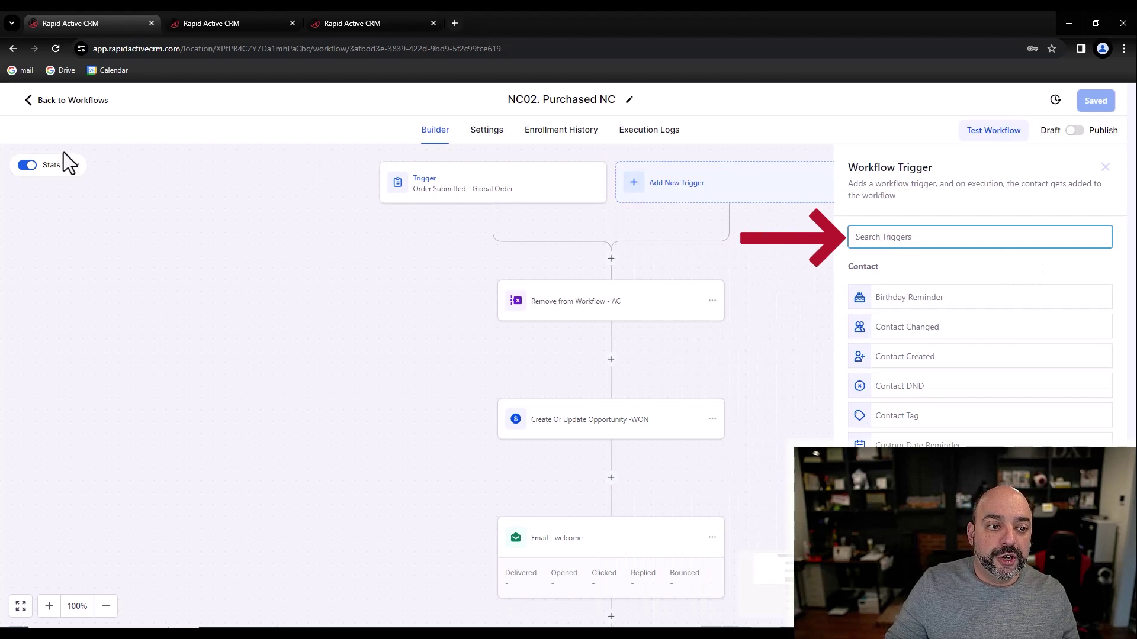
pyautogui.click(76, 102)
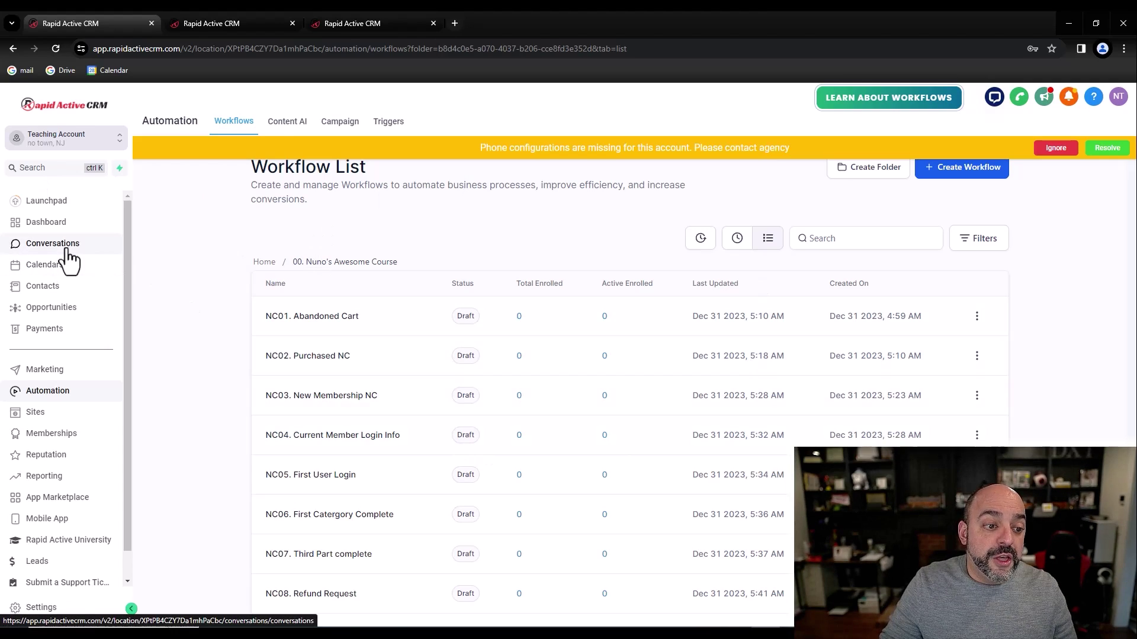
pyautogui.click(109, 245)
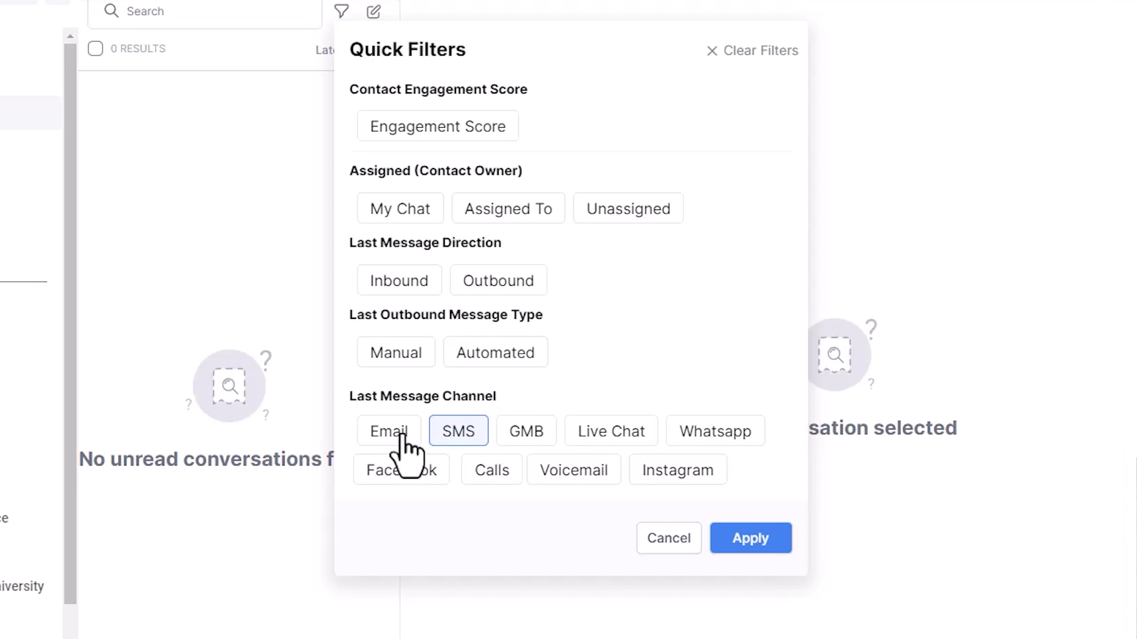
# Step: Filter conversations by SMS, clear the quick filters, then visit the opportunities pipeline
pyautogui.click(445, 435)
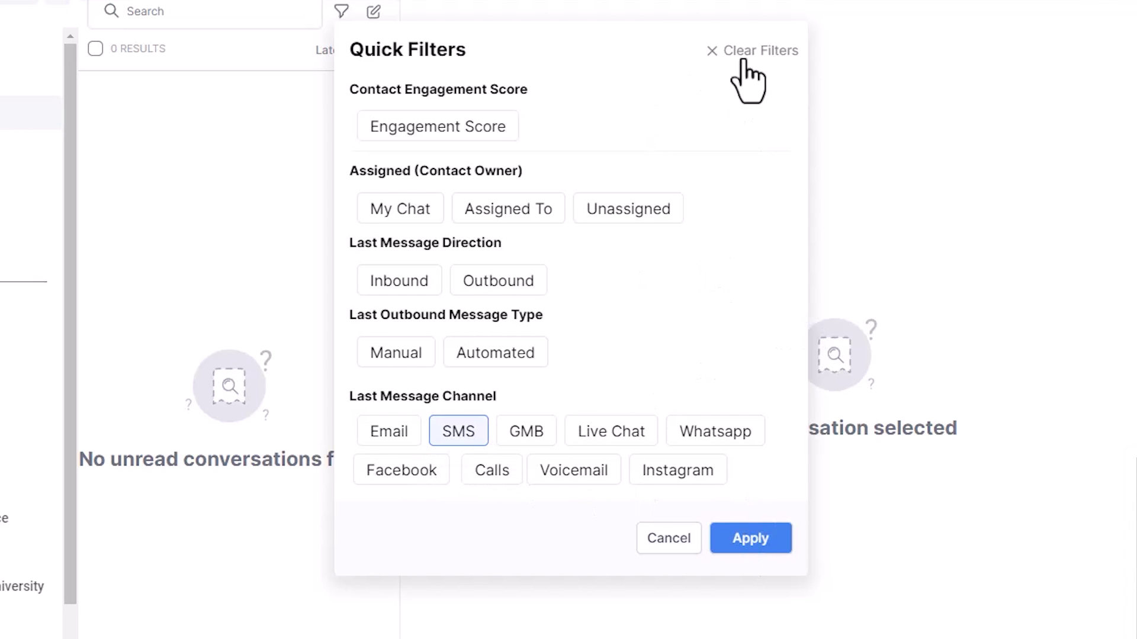
pyautogui.click(668, 543)
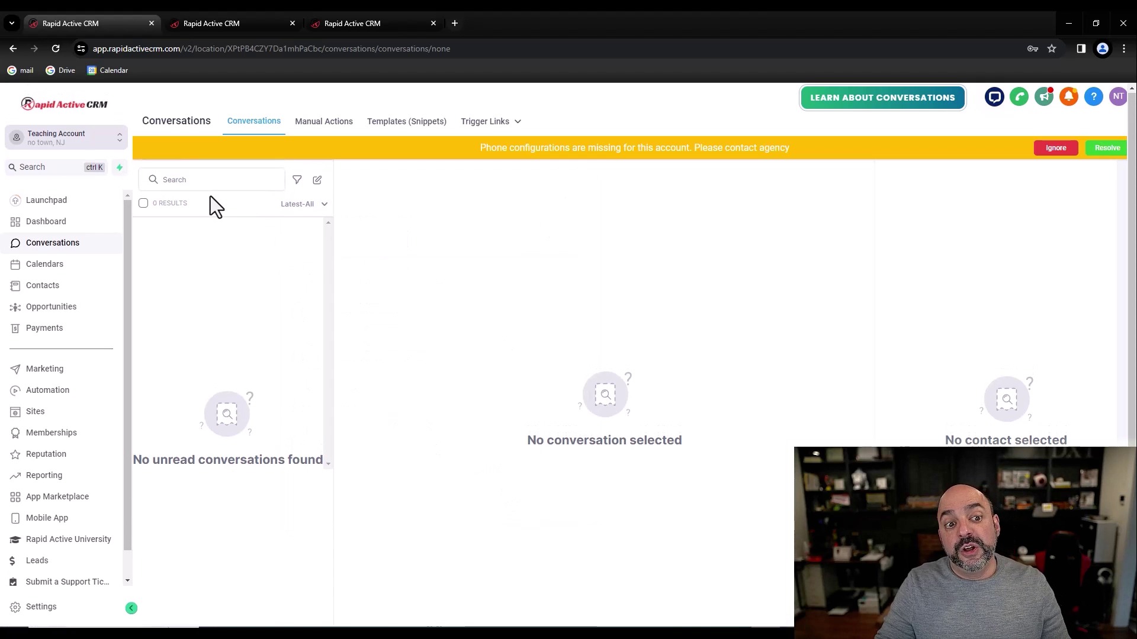
pyautogui.click(206, 12)
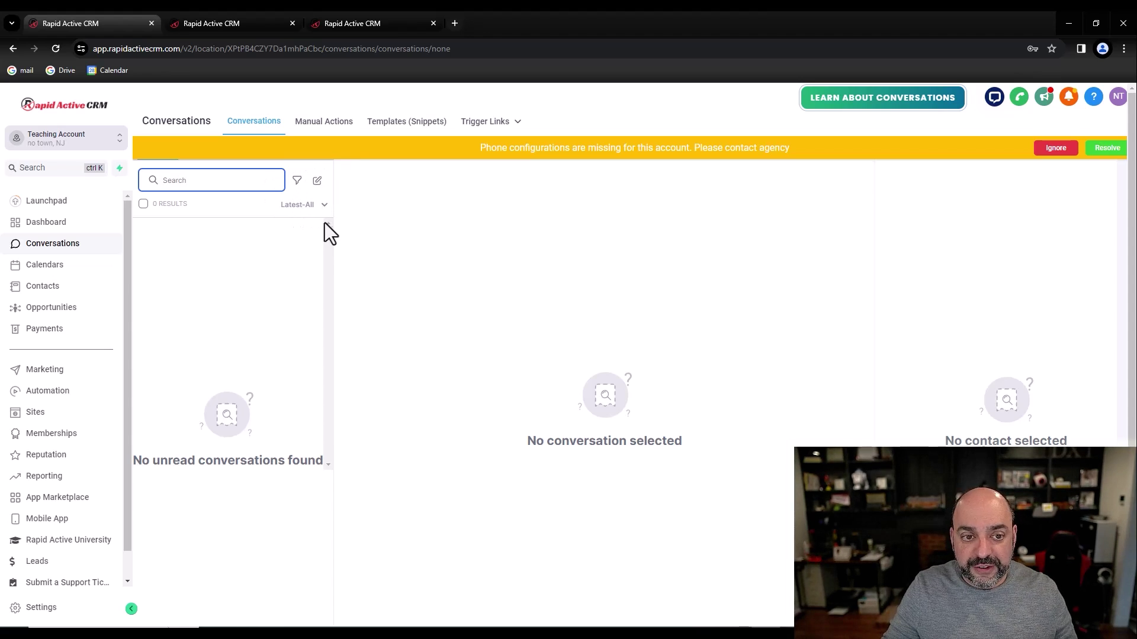
pyautogui.click(36, 308)
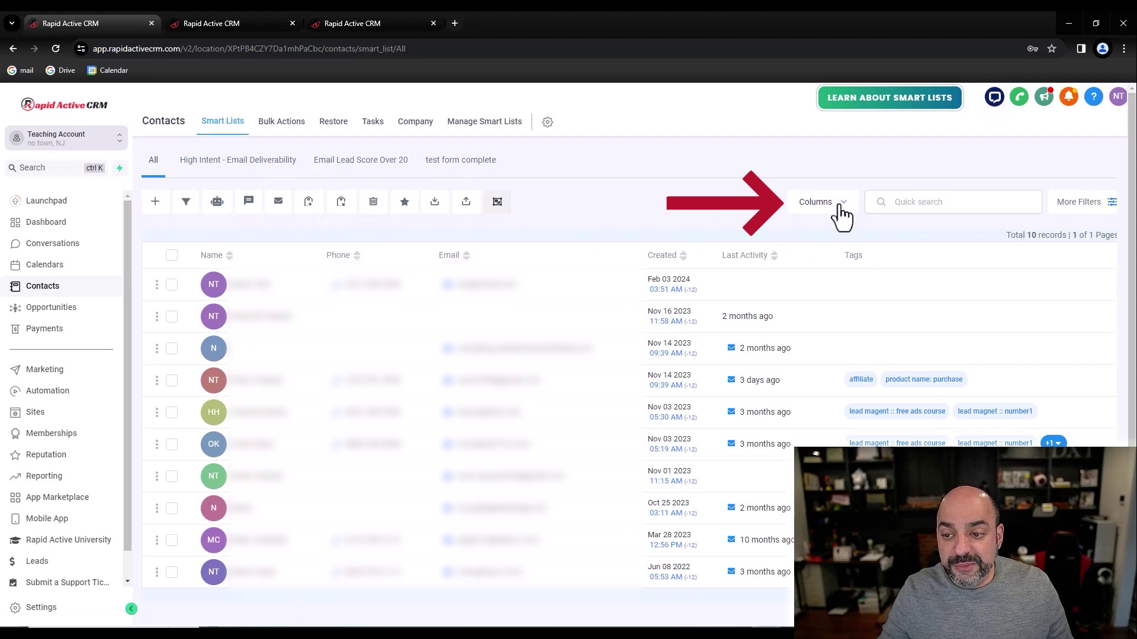
# Step: Review the available contact columns and the contact filters panel on the contacts view
pyautogui.click(809, 207)
pyautogui.scroll(-20, 825, 381)
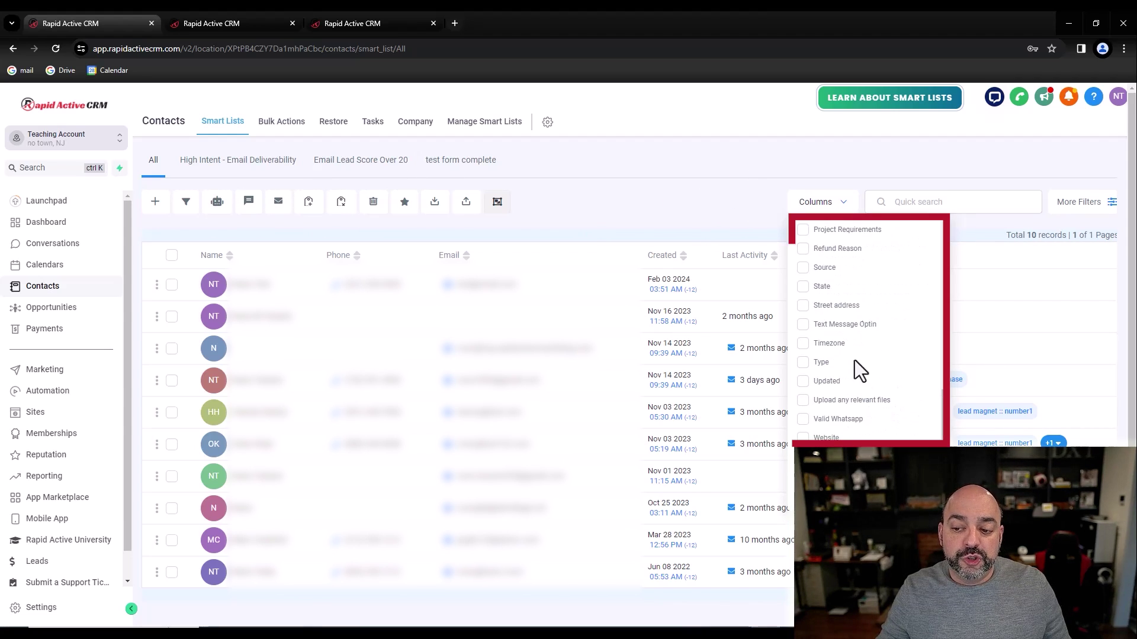
pyautogui.scroll(15, 865, 372)
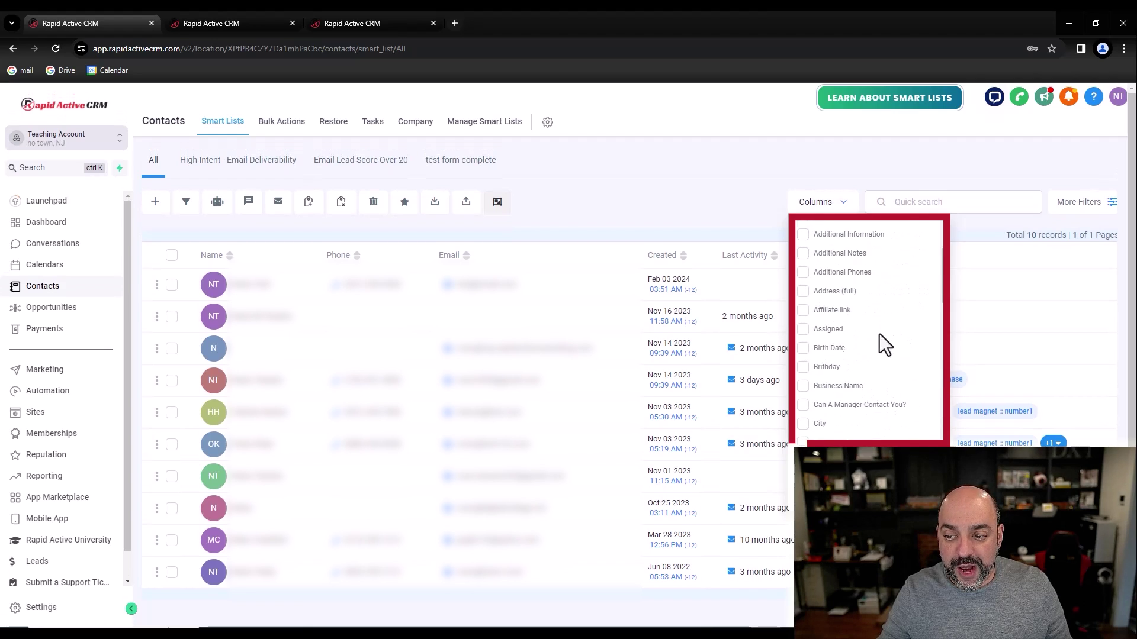
pyautogui.click(958, 151)
pyautogui.click(841, 202)
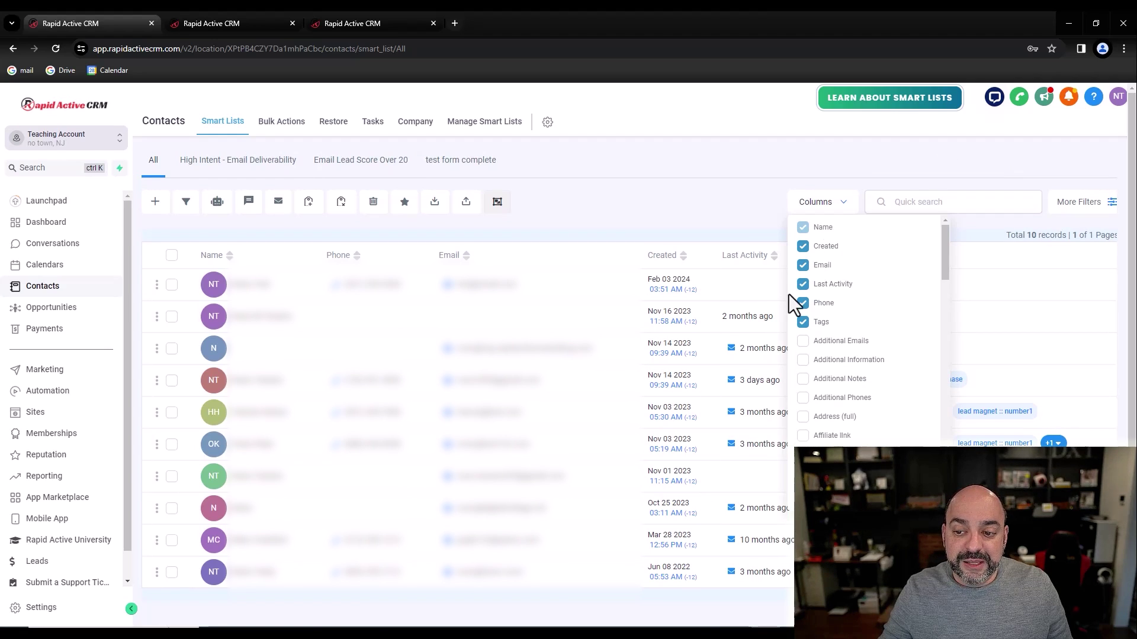
pyautogui.click(1081, 203)
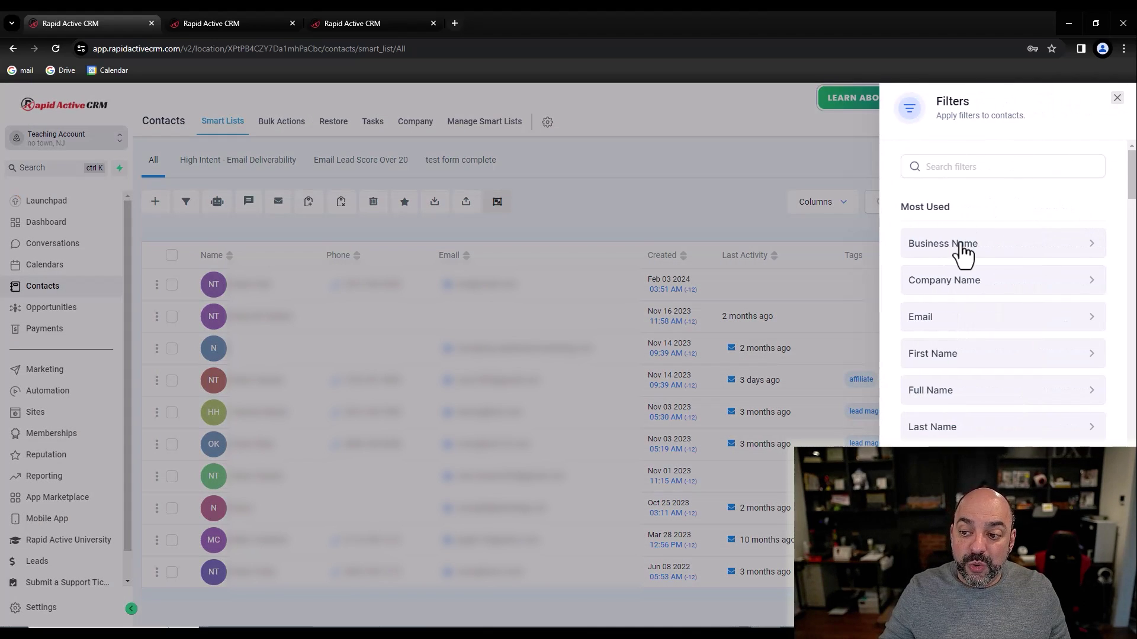
pyautogui.click(633, 170)
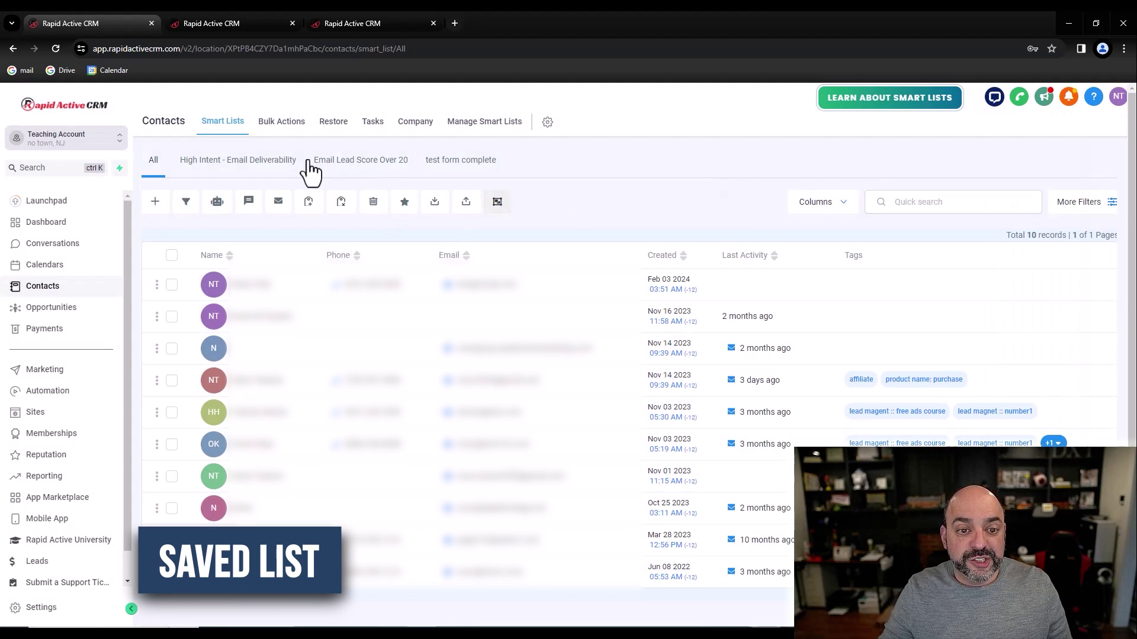
# Step: Open the Email Lead Score Over 20 list, sort ascending by Email Lead Score, and inspect its columns and filter
pyautogui.moveTo(349, 172); pyautogui.dragTo(358, 168)
pyautogui.click(357, 167)
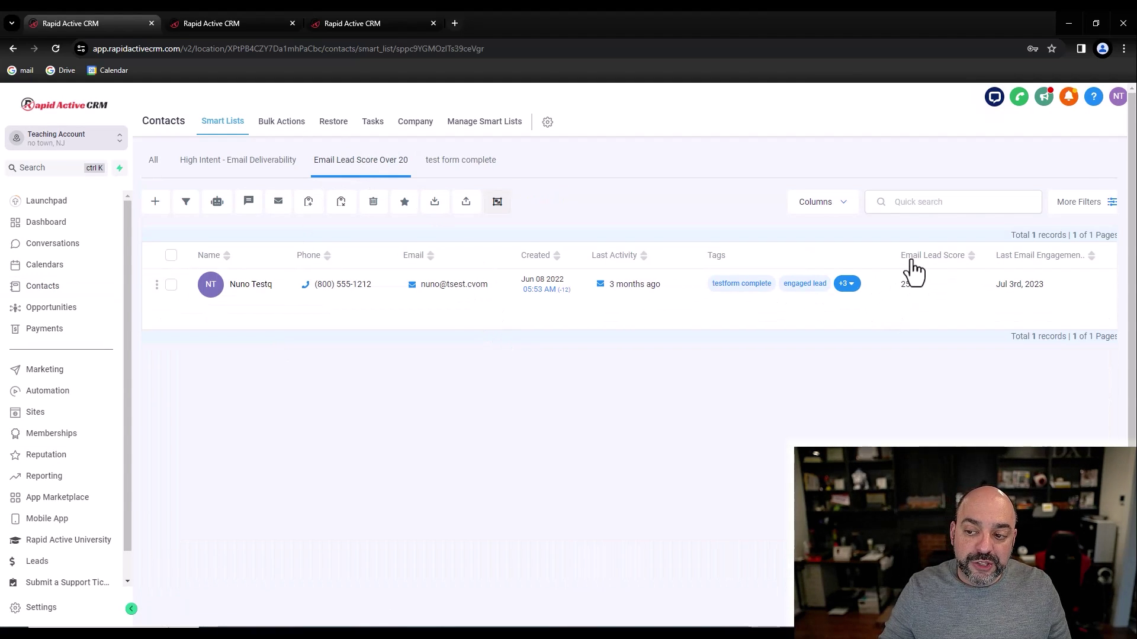
pyautogui.click(963, 261)
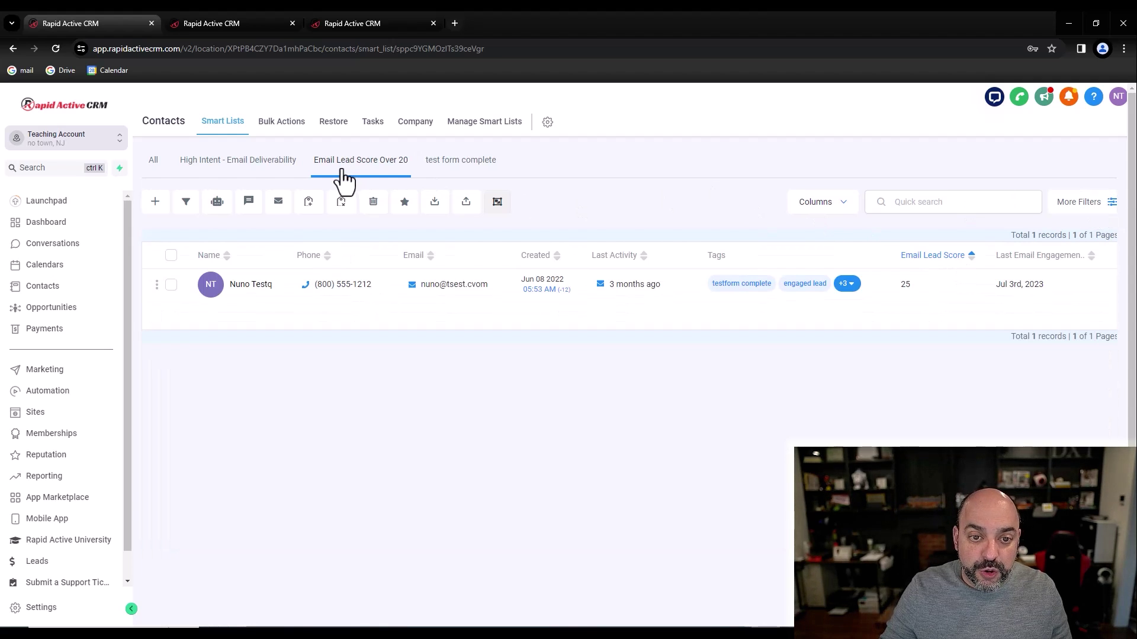
pyautogui.click(817, 206)
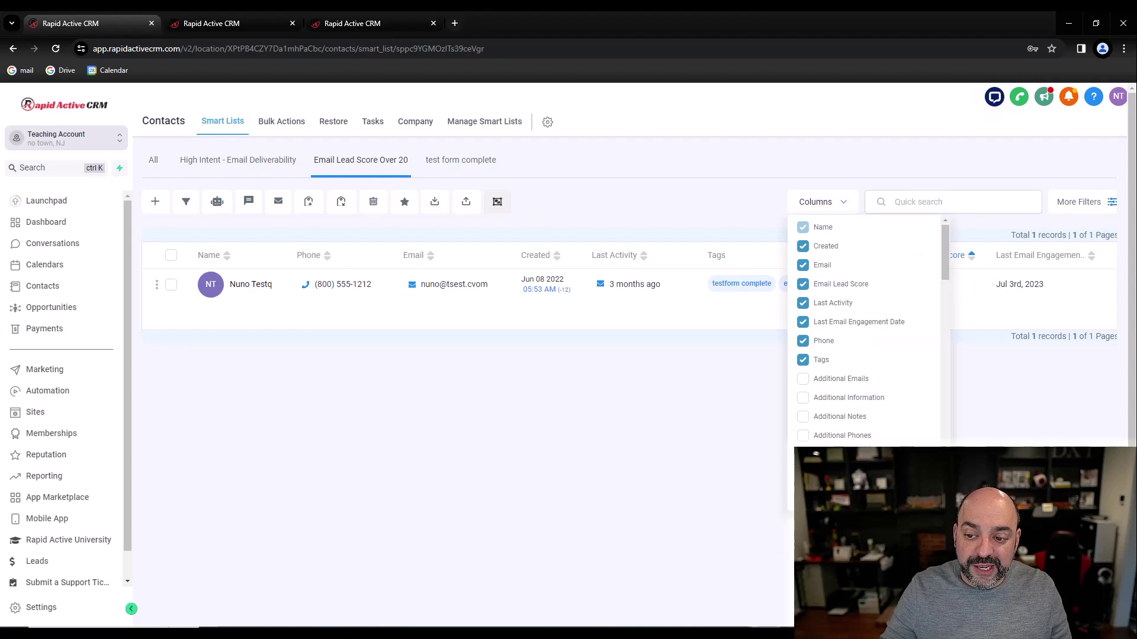
pyautogui.click(1091, 203)
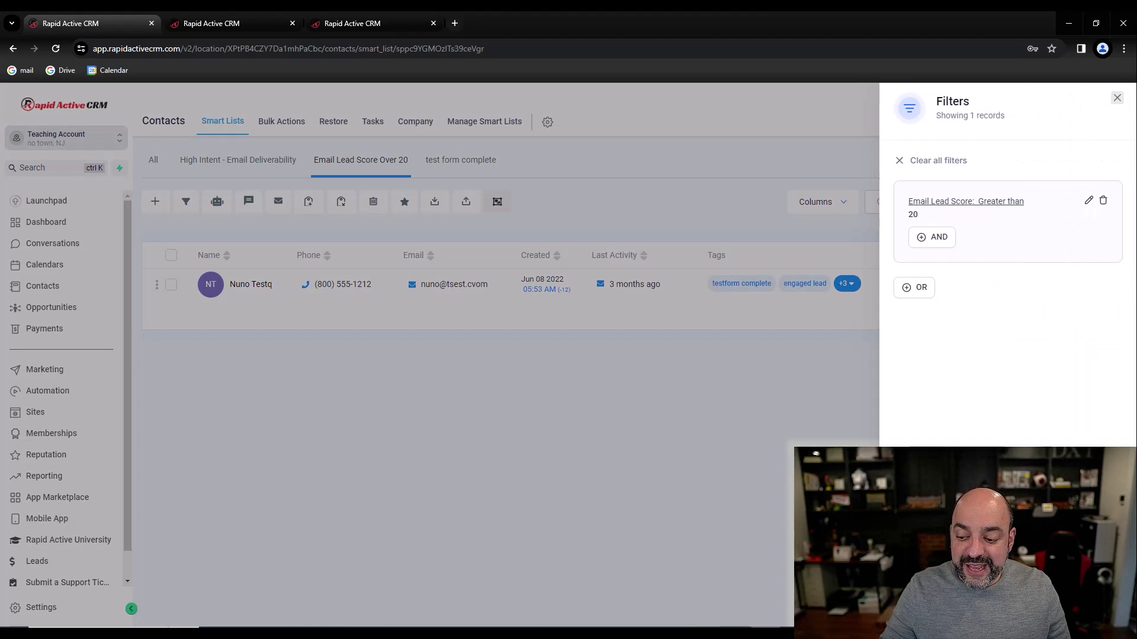
pyautogui.click(373, 155)
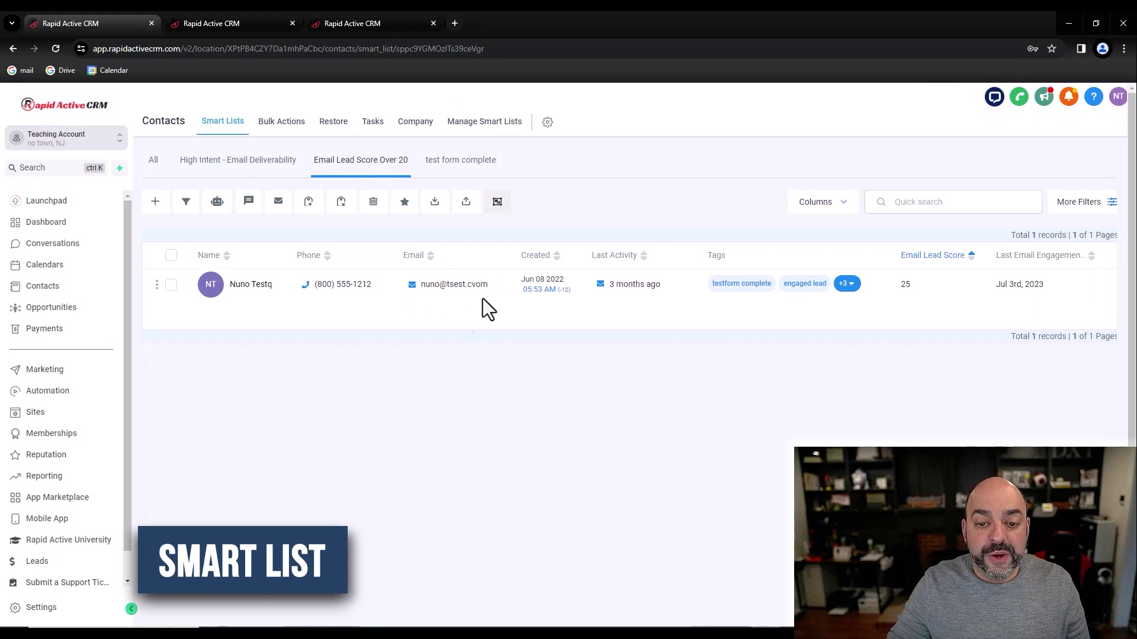
# Step: From Manage Smart Lists, share Email Lead Score Over 20 with all users and save
pyautogui.click(508, 134)
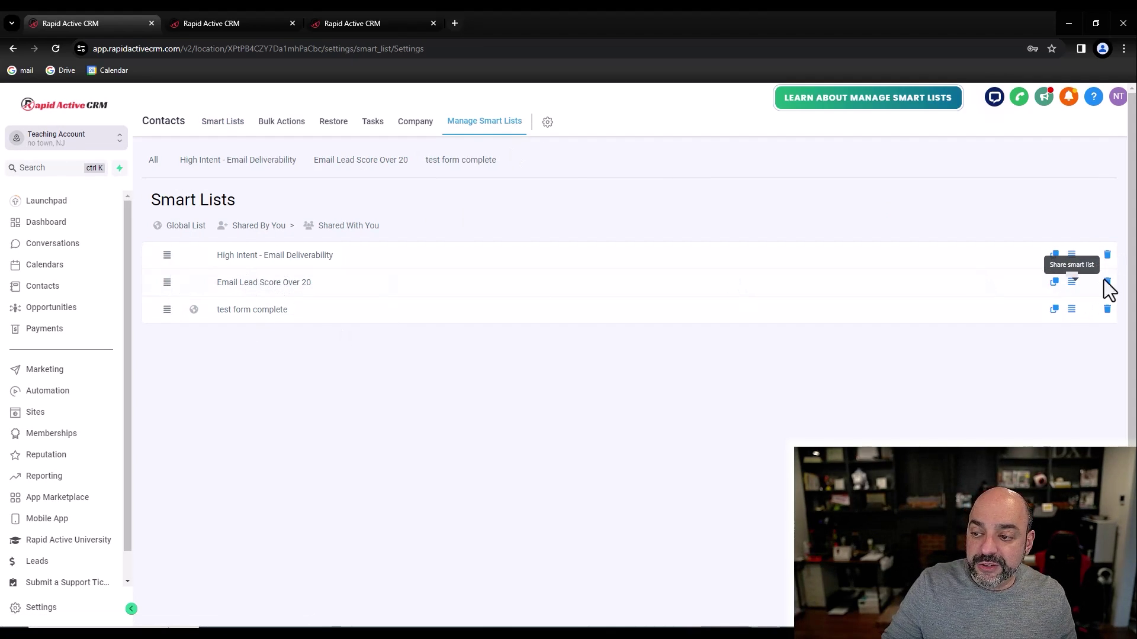
pyautogui.click(1071, 282)
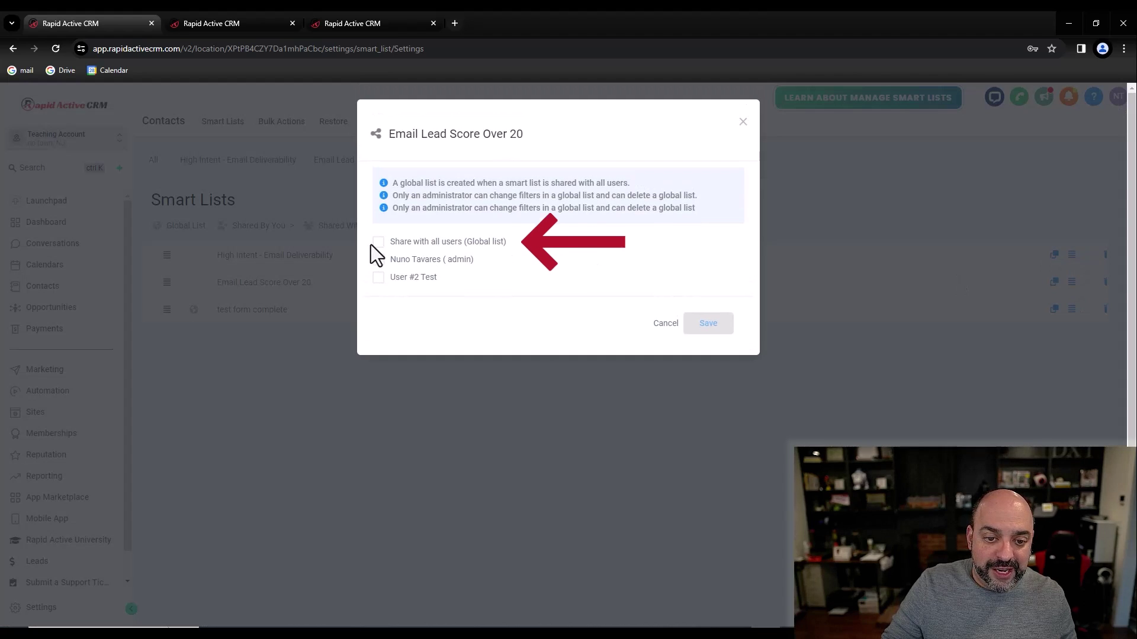
pyautogui.click(375, 243)
pyautogui.click(707, 323)
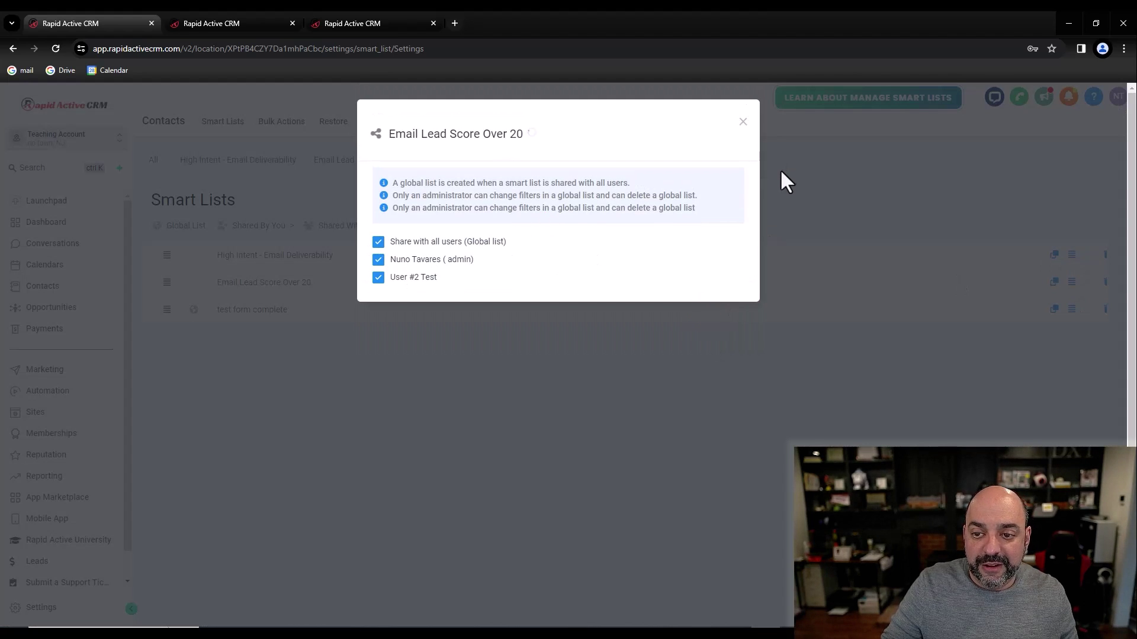